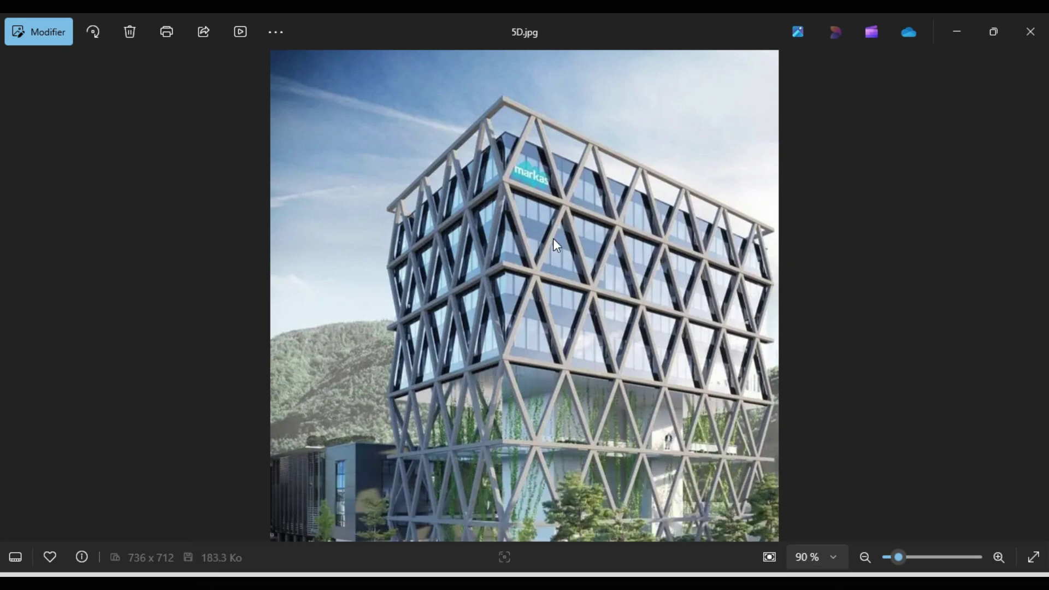
Step: Examine the triangular facade patterns in the reference photos 5D.jpg, 5C.jpg and 5B.jpg
{"action": "scroll", "coordinate": [573, 287], "scroll_direction": "up", "scroll_amount": 3}
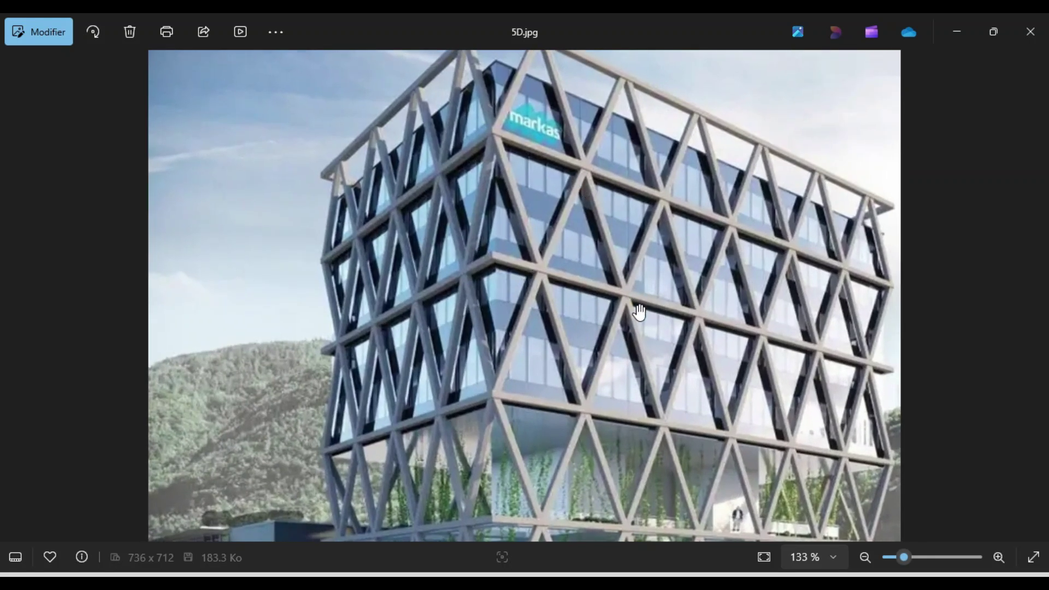
{"action": "scroll", "coordinate": [372, 221], "scroll_direction": "down", "scroll_amount": 3}
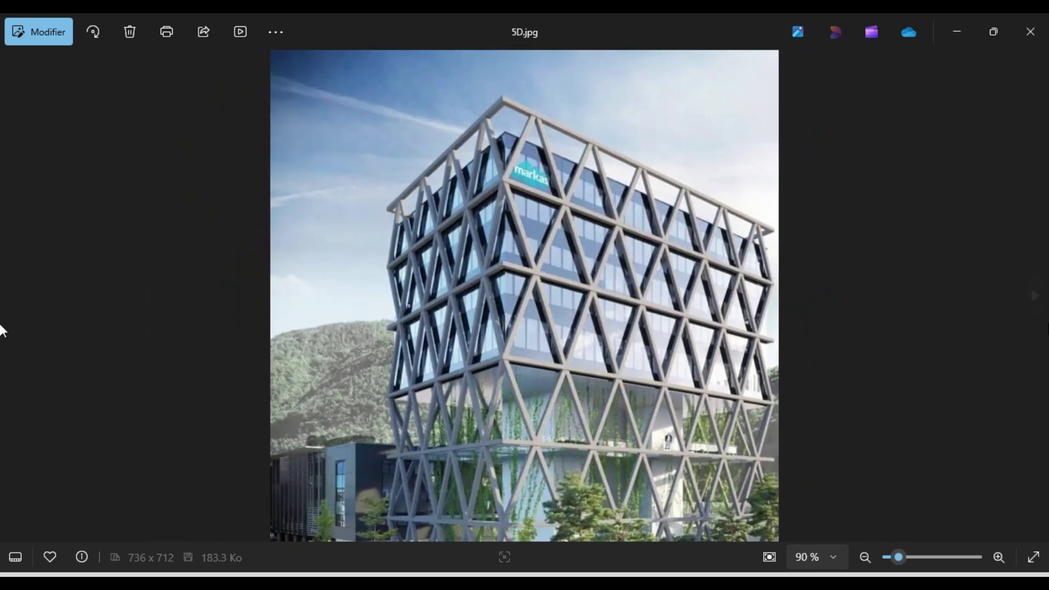
{"action": "left_click", "coordinate": [1035, 299]}
{"action": "left_click", "coordinate": [1036, 305]}
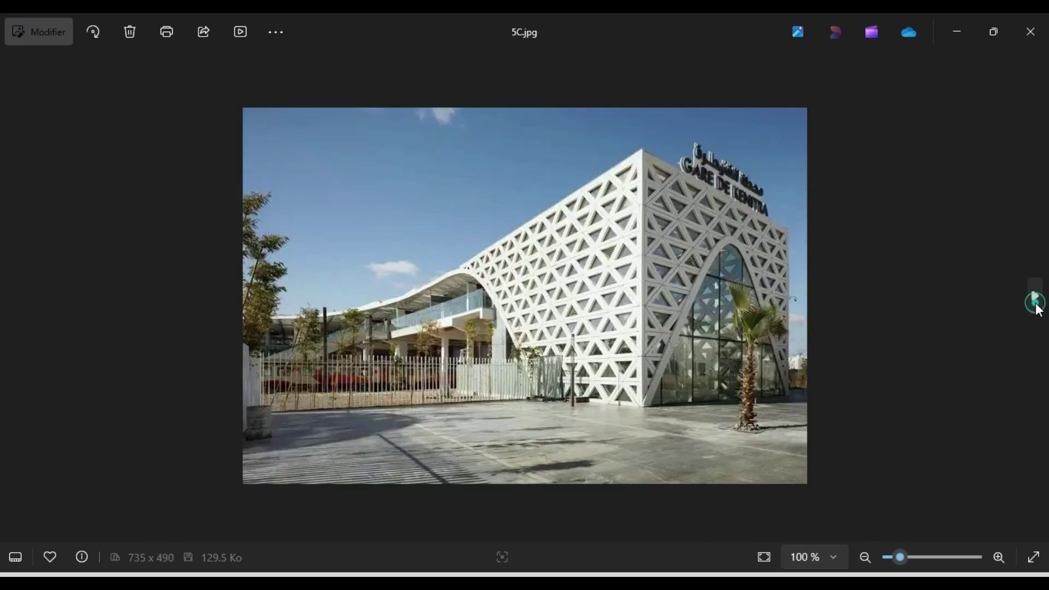
{"action": "scroll", "coordinate": [565, 292], "scroll_direction": "up", "scroll_amount": 5}
{"action": "scroll", "coordinate": [564, 292], "scroll_direction": "down", "scroll_amount": 3}
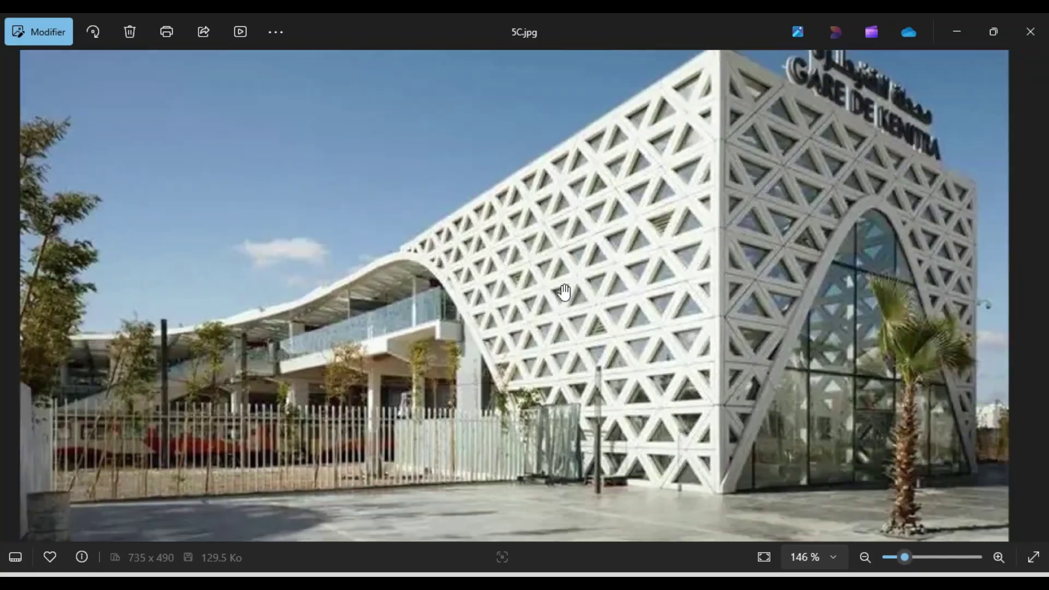
{"action": "scroll", "coordinate": [565, 292], "scroll_direction": "down", "scroll_amount": 2}
{"action": "left_click", "coordinate": [1042, 296]}
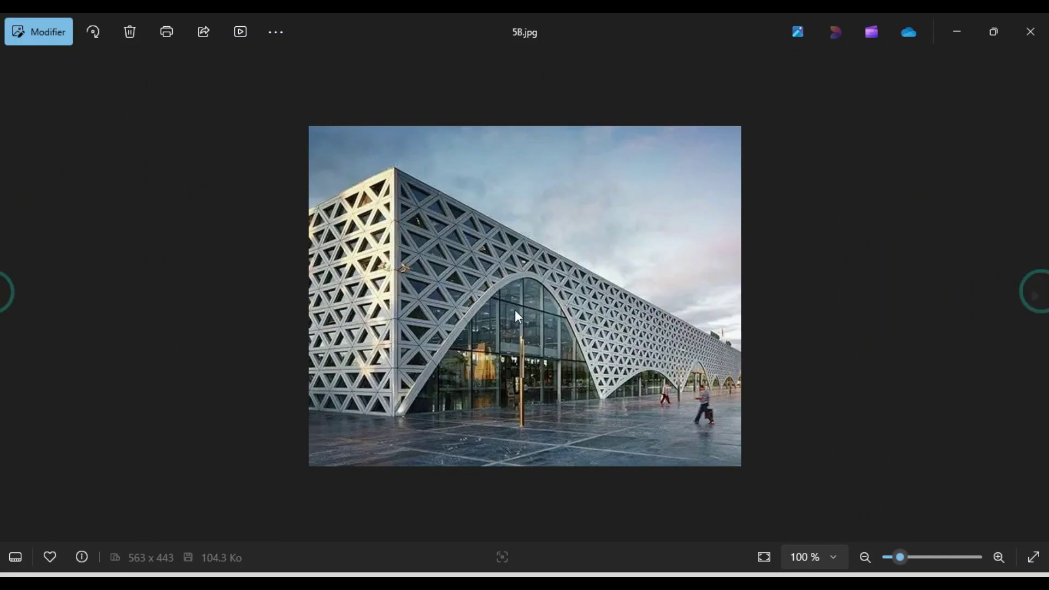
{"action": "scroll", "coordinate": [332, 310], "scroll_direction": "up", "scroll_amount": 1}
{"action": "scroll", "coordinate": [333, 307], "scroll_direction": "up", "scroll_amount": 2}
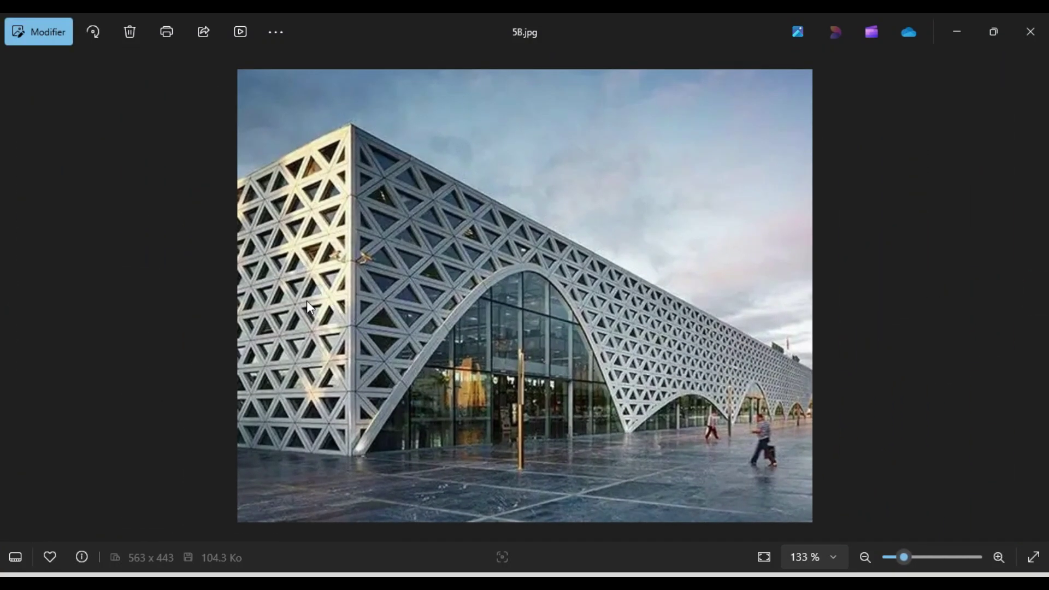
{"action": "left_click", "coordinate": [21, 296]}
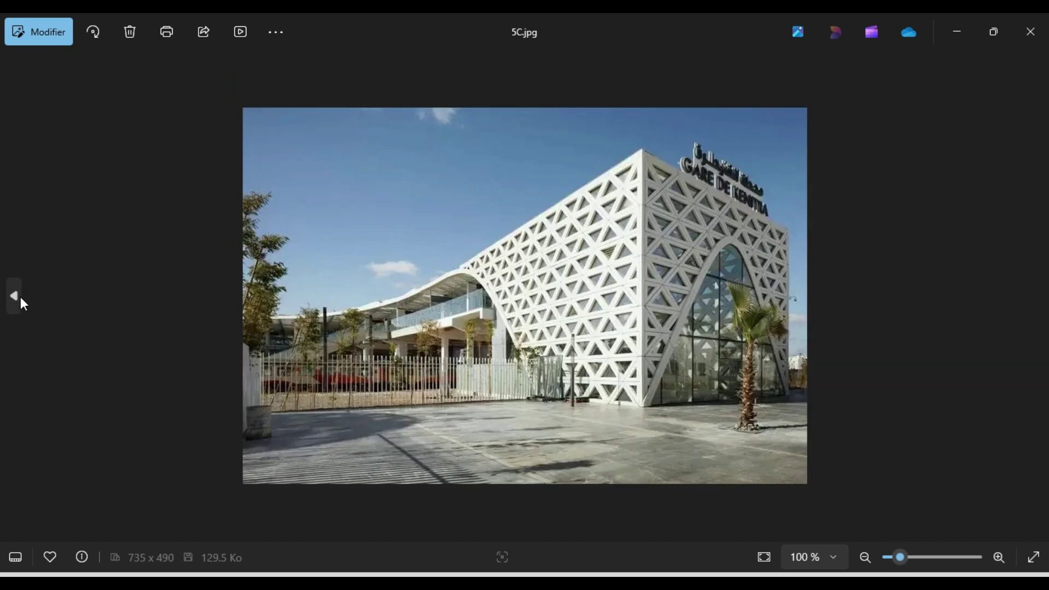
{"action": "left_click", "coordinate": [21, 296]}
{"action": "left_click", "coordinate": [20, 297]}
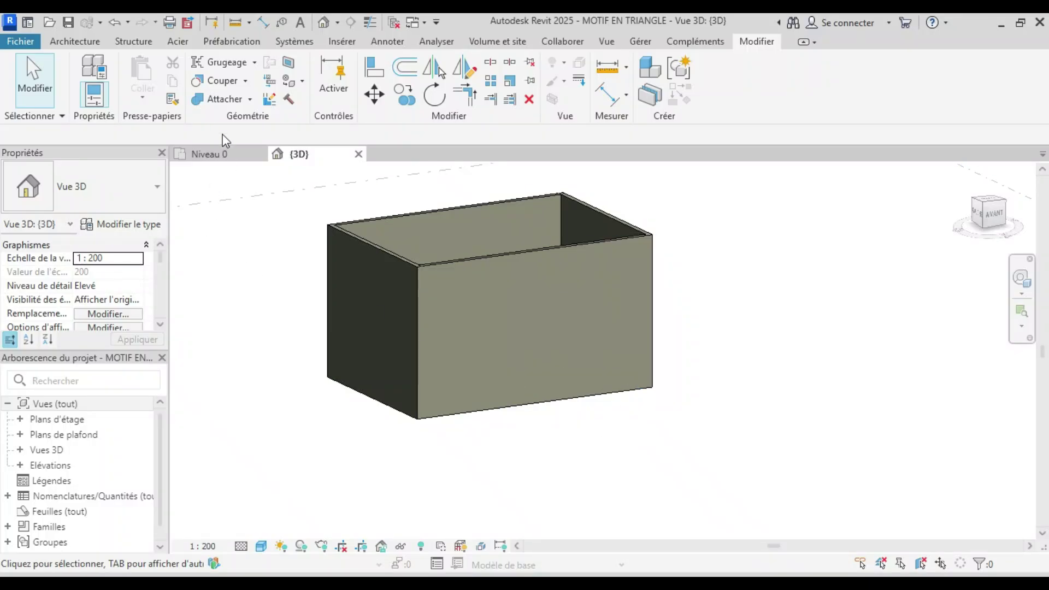
Step: Switch to Revit and start an in-place mass named Volume 1 in the Niveau 0 floor plan
{"action": "left_click", "coordinate": [229, 158]}
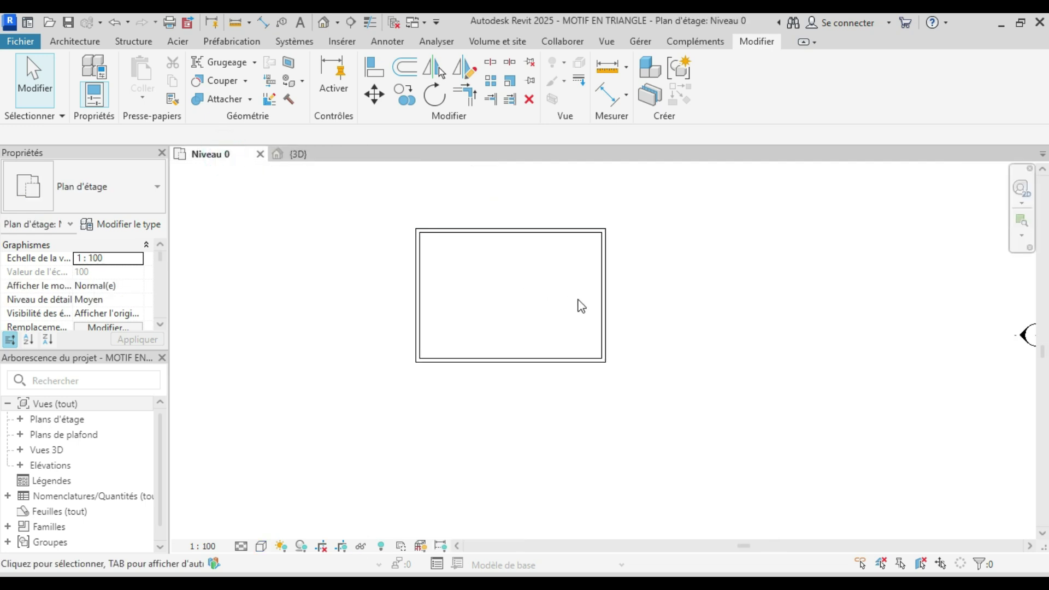
{"action": "left_click", "coordinate": [499, 41]}
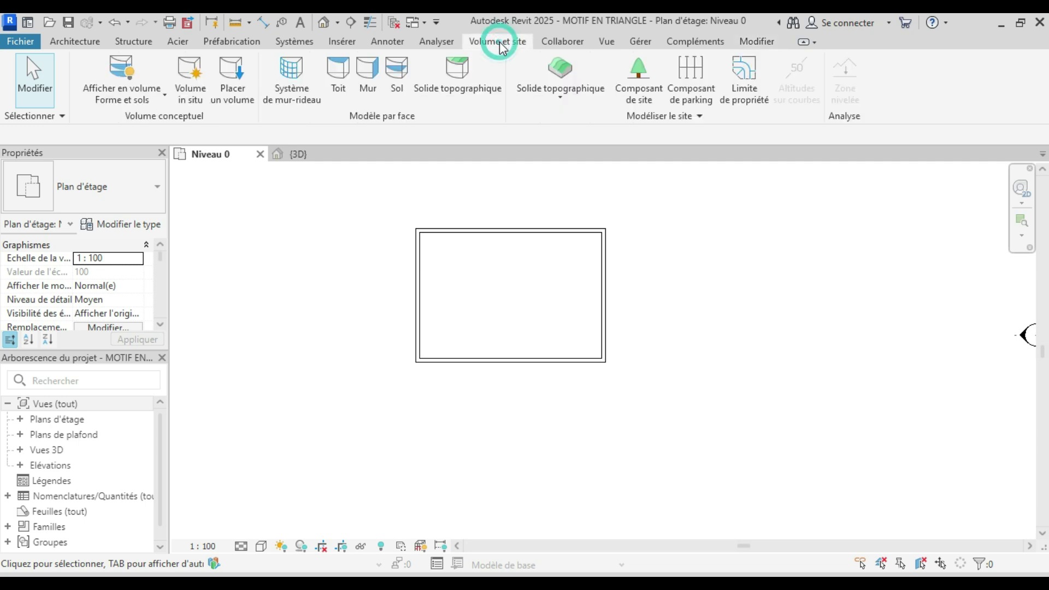
{"action": "left_click", "coordinate": [193, 98]}
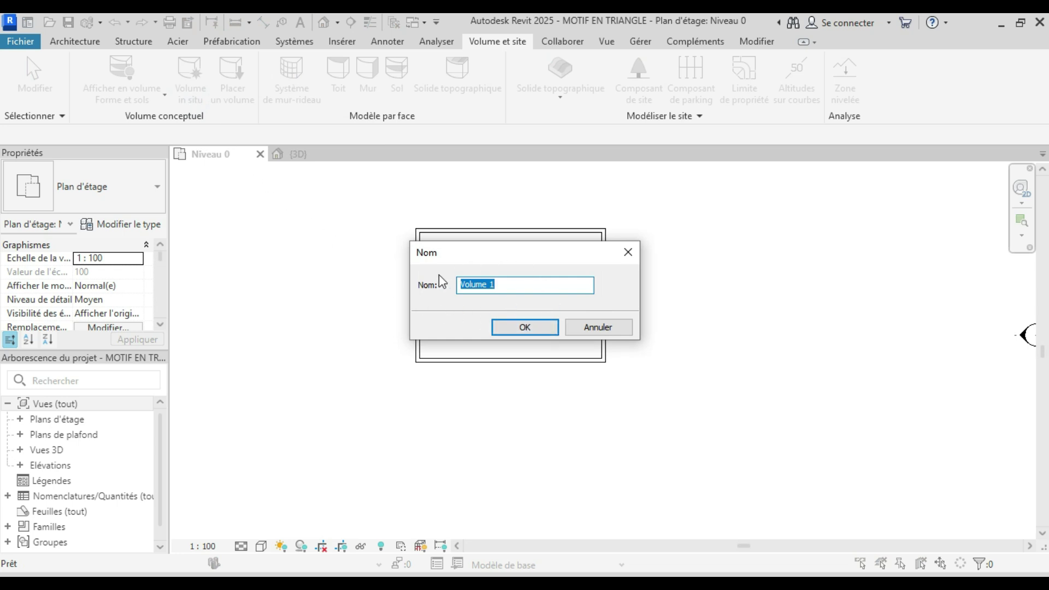
{"action": "left_click", "coordinate": [523, 328]}
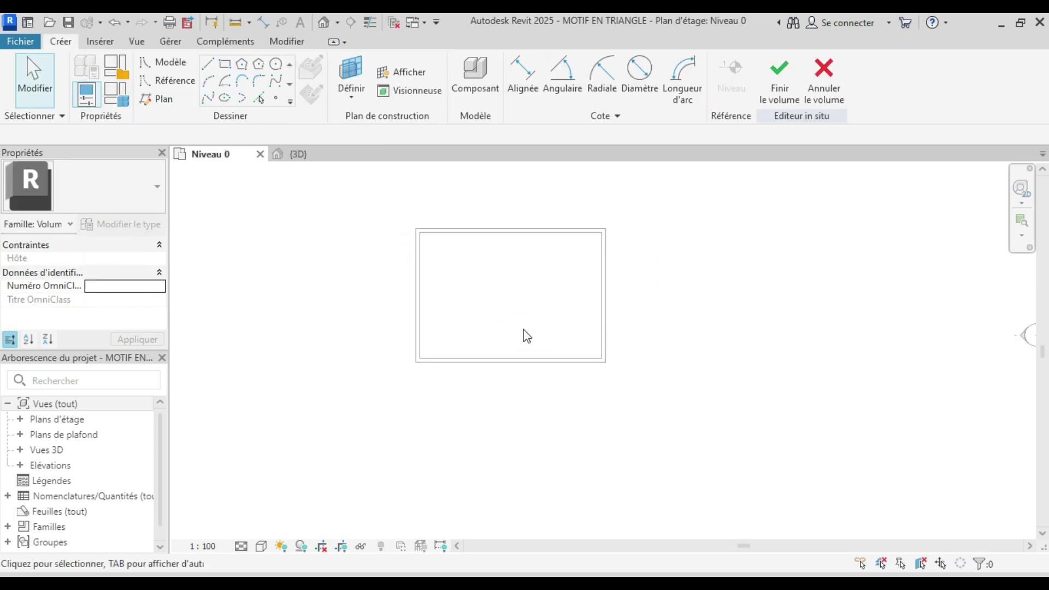
Step: Sketch a straight line about 1020 long just outside the lower wall in plan, spanning its full length from corner to corner
{"action": "left_click", "coordinate": [208, 65]}
{"action": "scroll", "coordinate": [406, 368], "scroll_direction": "up", "scroll_amount": 3}
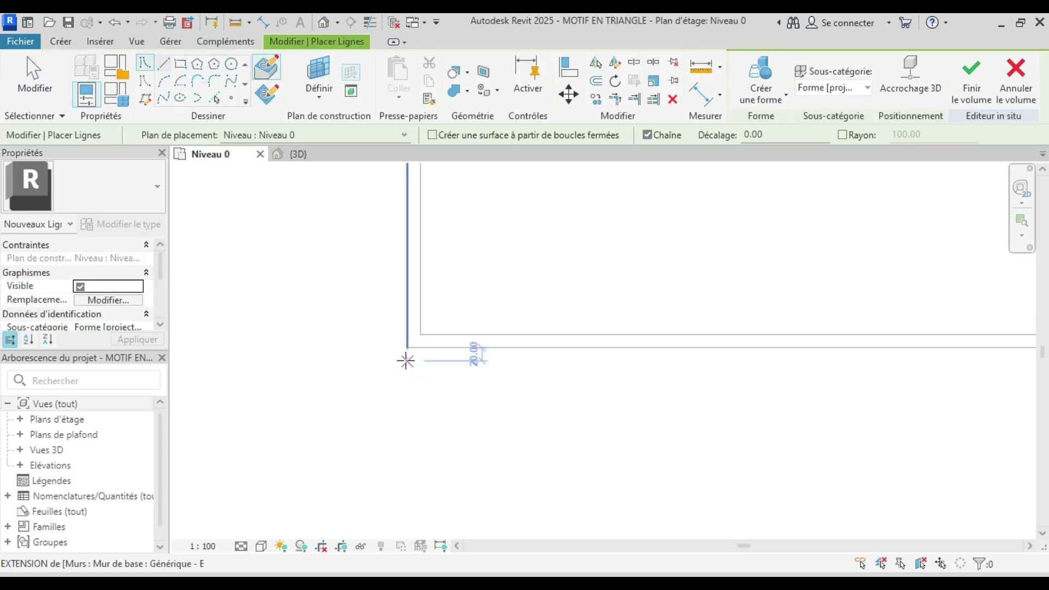
{"action": "left_click", "coordinate": [405, 355]}
{"action": "scroll", "coordinate": [403, 354], "scroll_direction": "down", "scroll_amount": 1}
{"action": "scroll", "coordinate": [743, 357], "scroll_direction": "up", "scroll_amount": 2}
{"action": "left_click", "coordinate": [816, 351]}
{"action": "scroll", "coordinate": [846, 382], "scroll_direction": "down", "scroll_amount": 2}
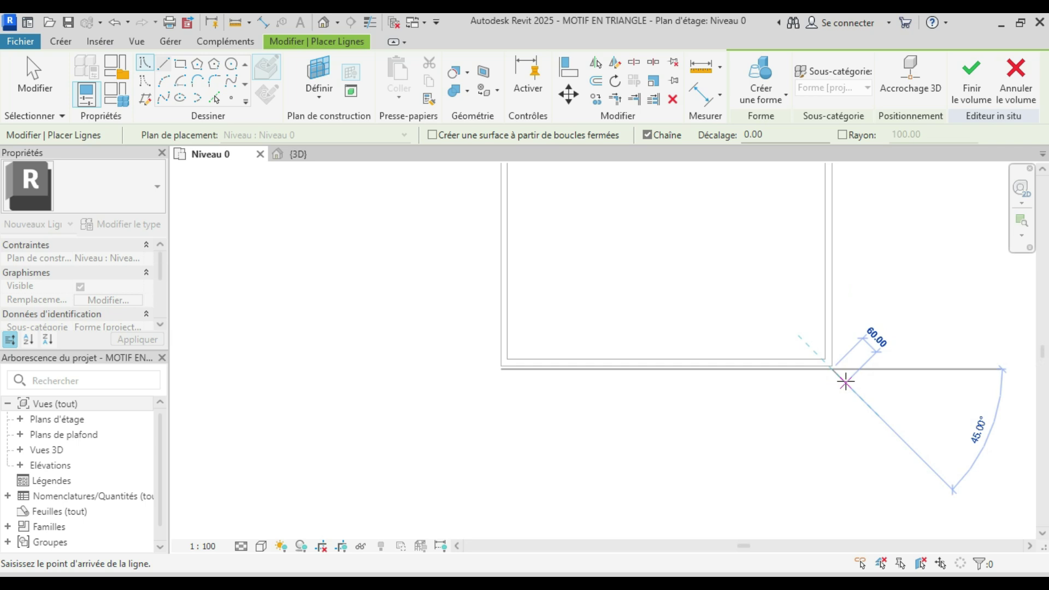
{"action": "key", "text": "Escape"}
{"action": "key", "text": "Escape"}
Step: Create a solid form from the sketched line at the front wall's base in the 3D view
{"action": "left_click", "coordinate": [317, 158]}
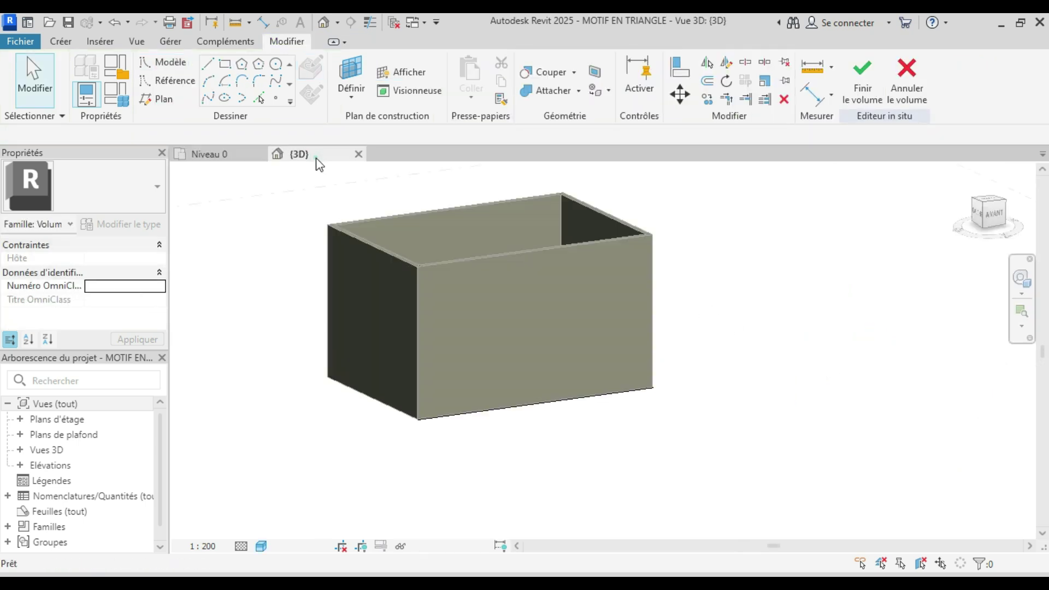
{"action": "middle_click_drag", "start_coordinate": [552, 327], "coordinate": [577, 401], "text": "shift"}
{"action": "left_click", "coordinate": [577, 401]}
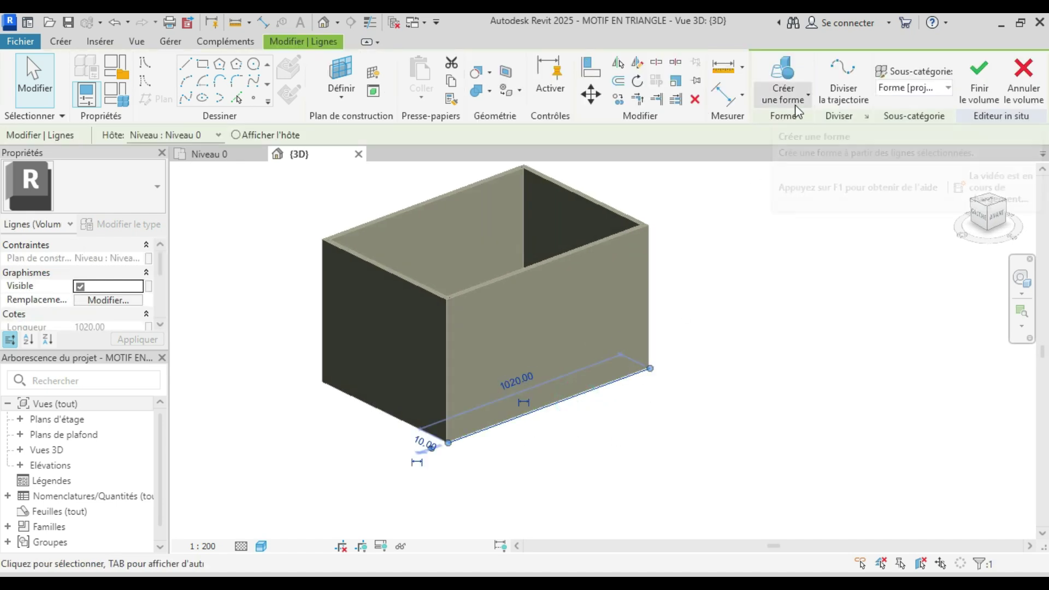
{"action": "left_click", "coordinate": [795, 104]}
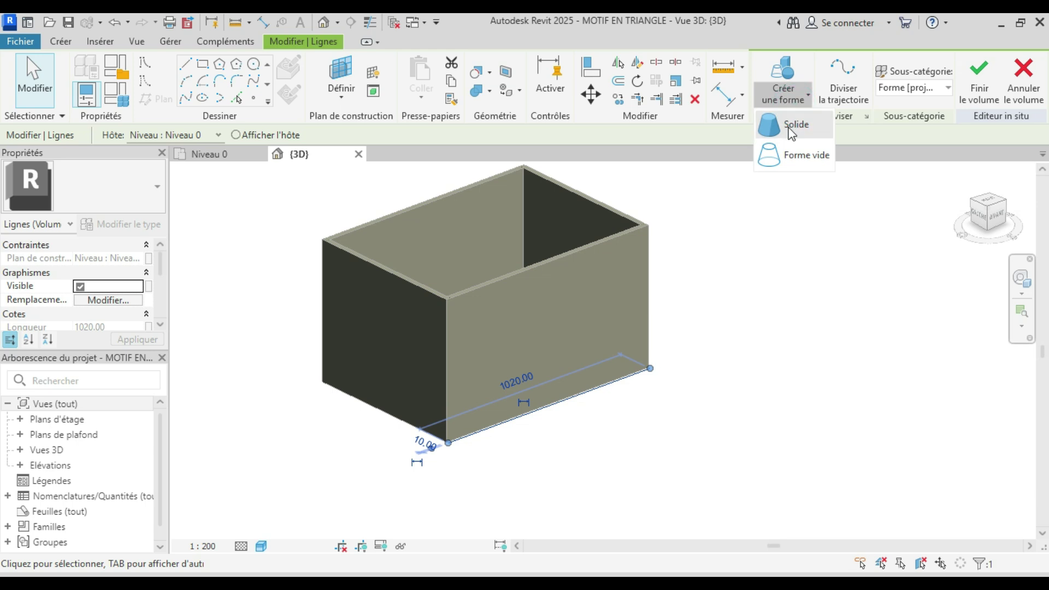
{"action": "left_click", "coordinate": [790, 127]}
{"action": "scroll", "coordinate": [525, 389], "scroll_direction": "up", "scroll_amount": 1}
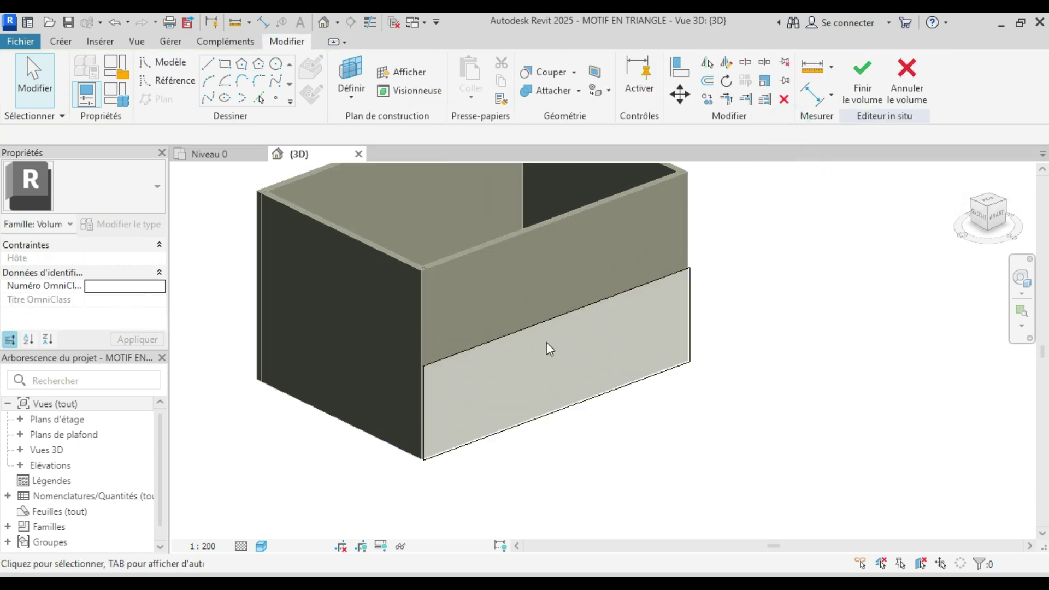
Step: Raise the top edge of the new surface to the top of the front wall
{"action": "left_click", "coordinate": [562, 317]}
{"action": "left_click_drag", "start_coordinate": [557, 281], "coordinate": [558, 194]}
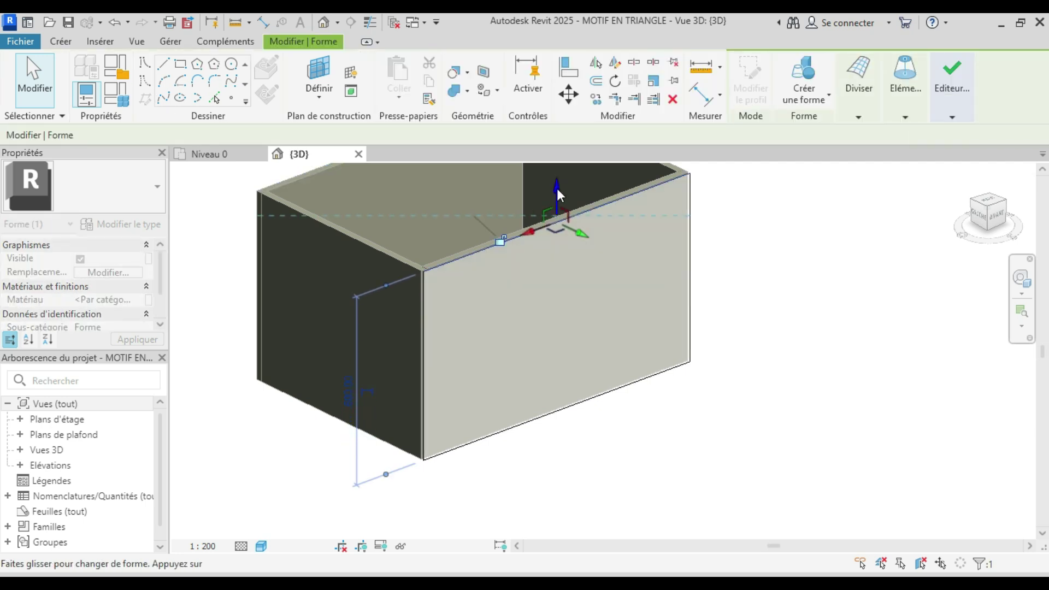
{"action": "left_click", "coordinate": [738, 332]}
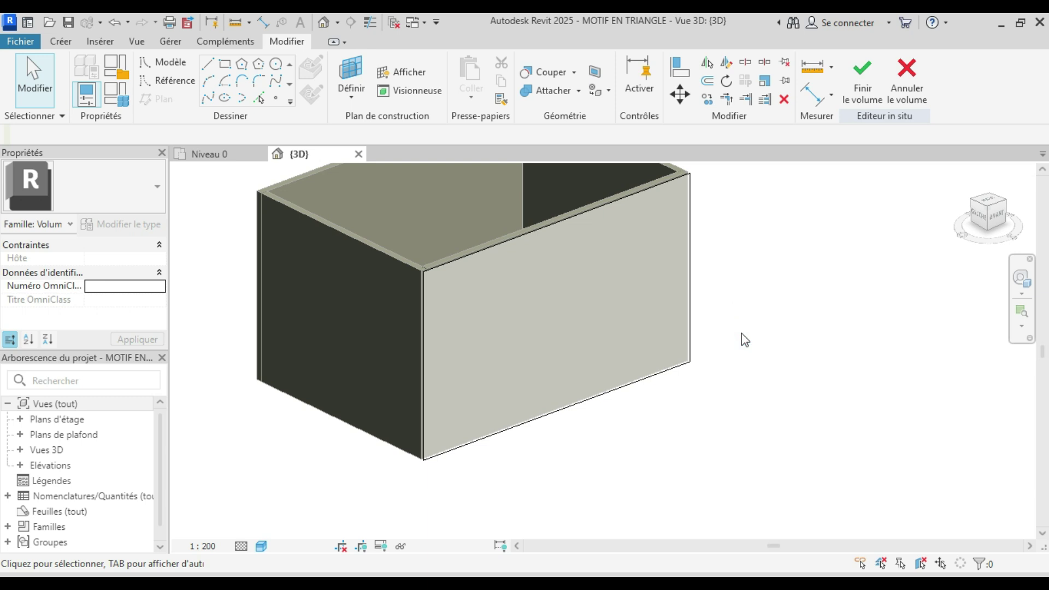
Step: Divide the front mass surface into a UV grid and check it against the reference photo 5D.jpg
{"action": "left_click", "coordinate": [685, 309]}
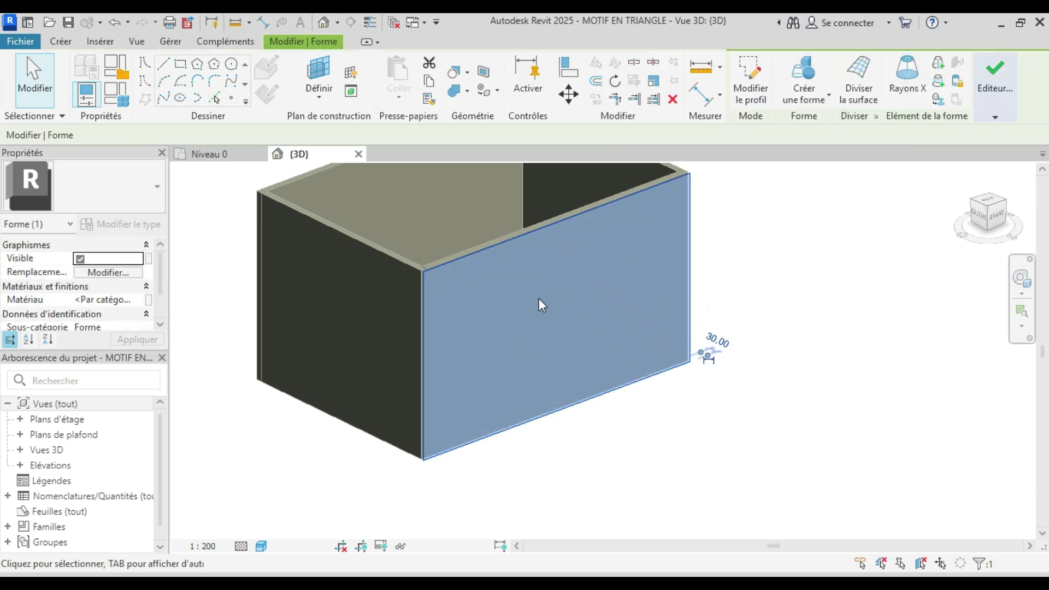
{"action": "left_click", "coordinate": [859, 101]}
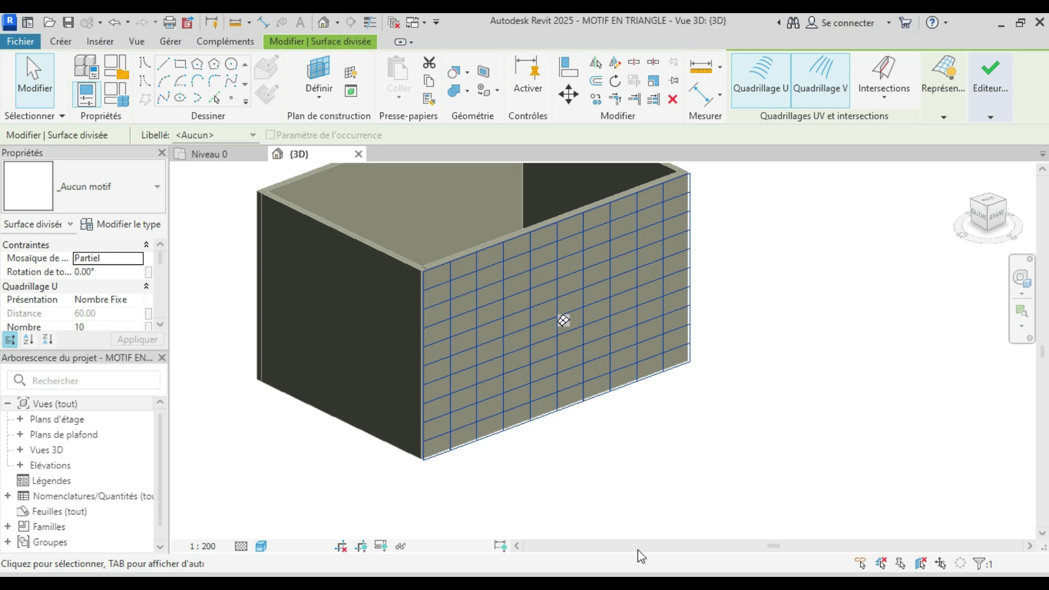
{"action": "mouse_move", "coordinate": [620, 580]}
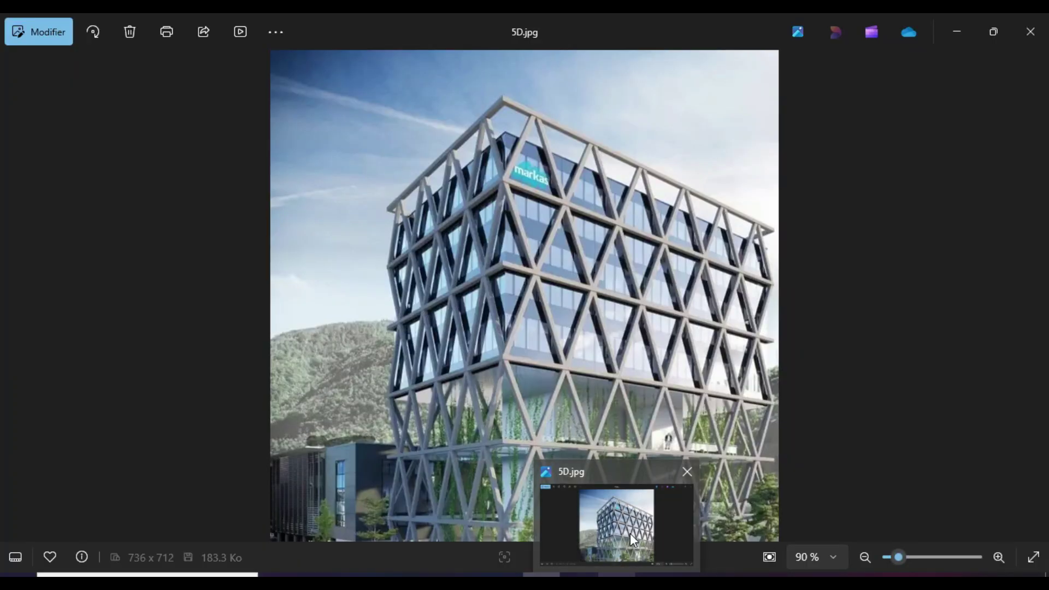
{"action": "left_click", "coordinate": [630, 534]}
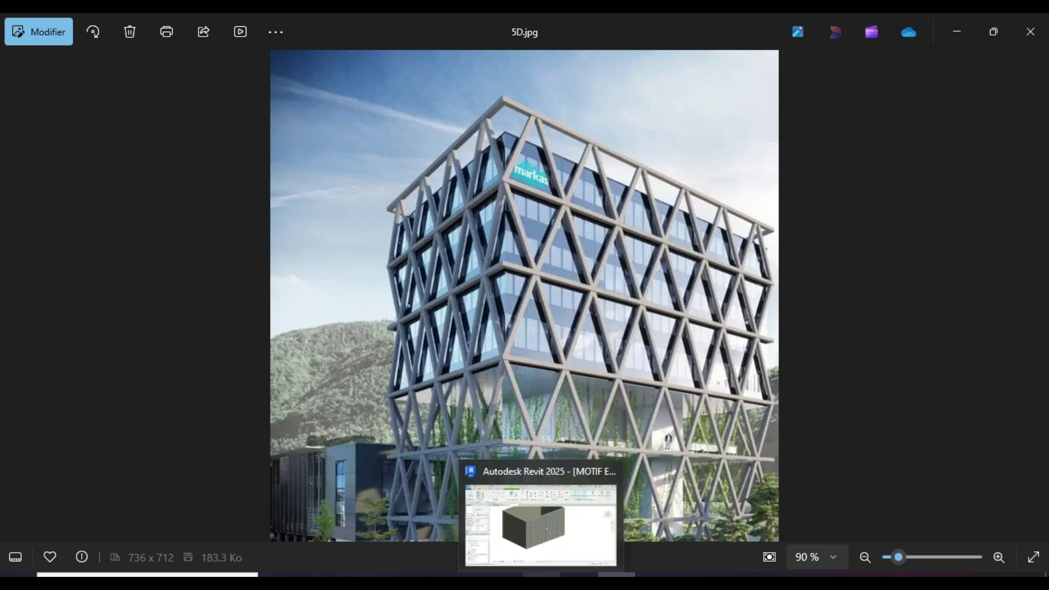
{"action": "left_click", "coordinate": [552, 530]}
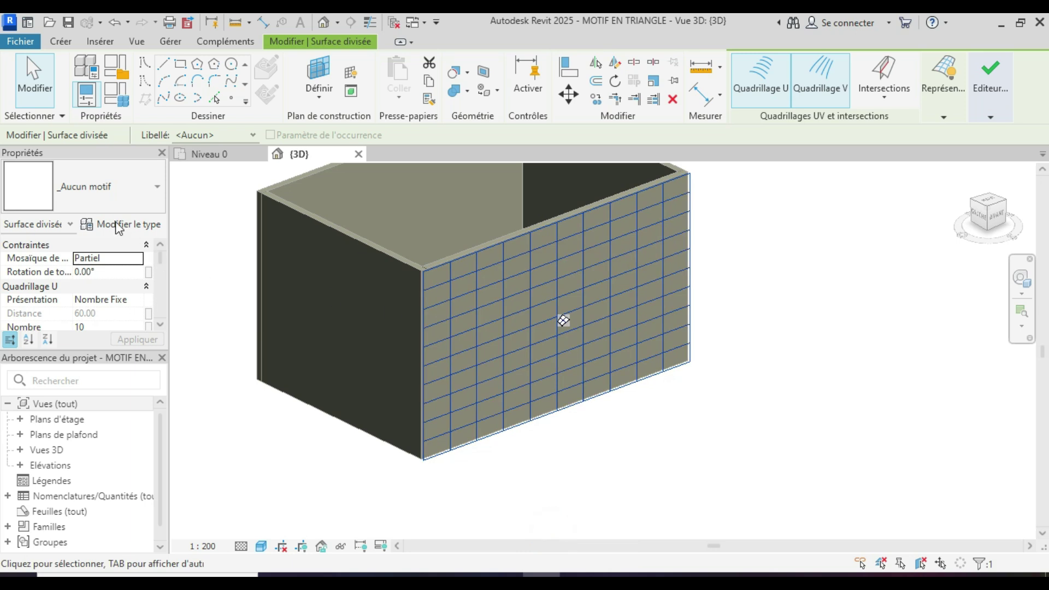
Step: Apply the Triangle (courbé) pattern to the divided surface and compare it with the reference photo 5D.jpg
{"action": "left_click", "coordinate": [90, 198]}
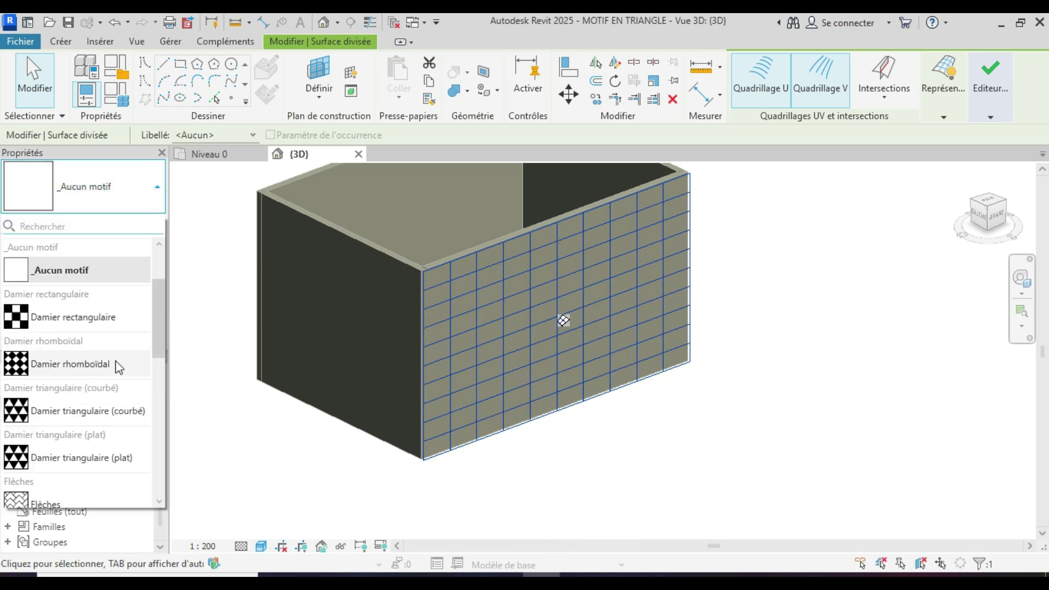
{"action": "scroll", "coordinate": [116, 364], "scroll_direction": "down", "scroll_amount": 3}
{"action": "scroll", "coordinate": [115, 355], "scroll_direction": "down", "scroll_amount": 3}
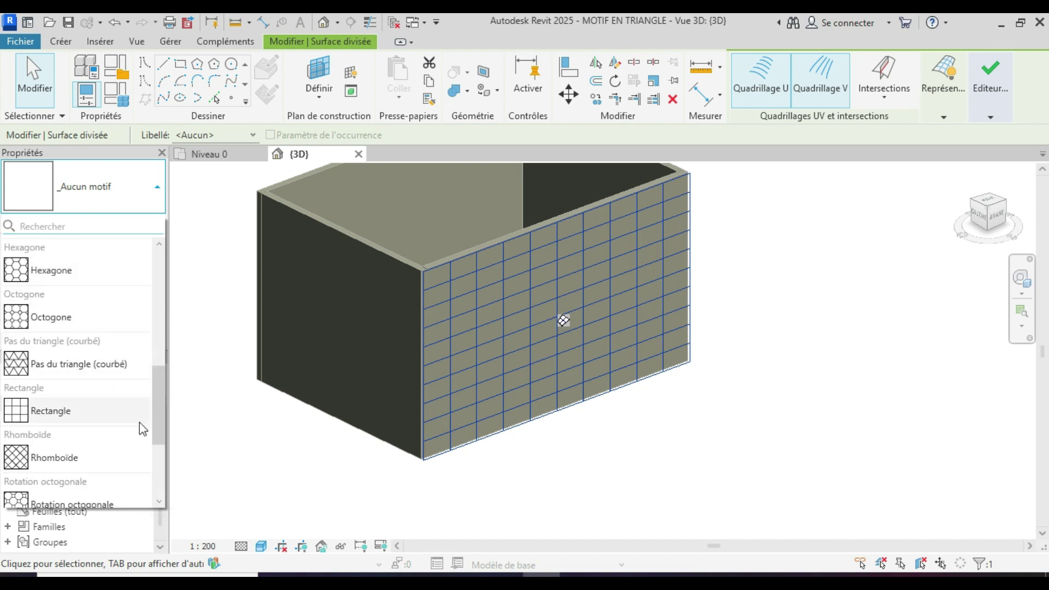
{"action": "scroll", "coordinate": [140, 420], "scroll_direction": "down", "scroll_amount": 3}
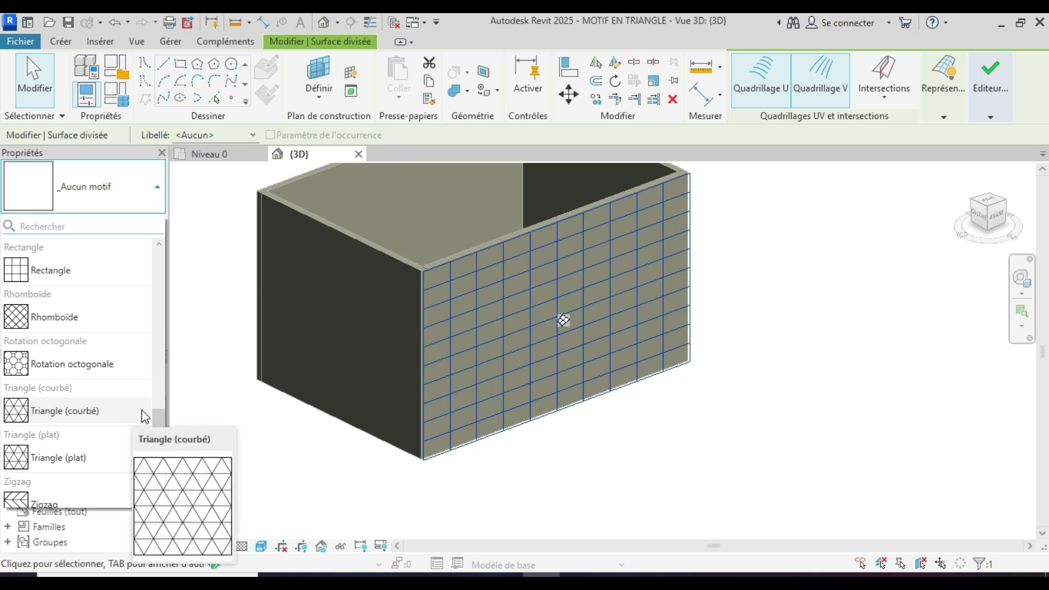
{"action": "left_click", "coordinate": [57, 411]}
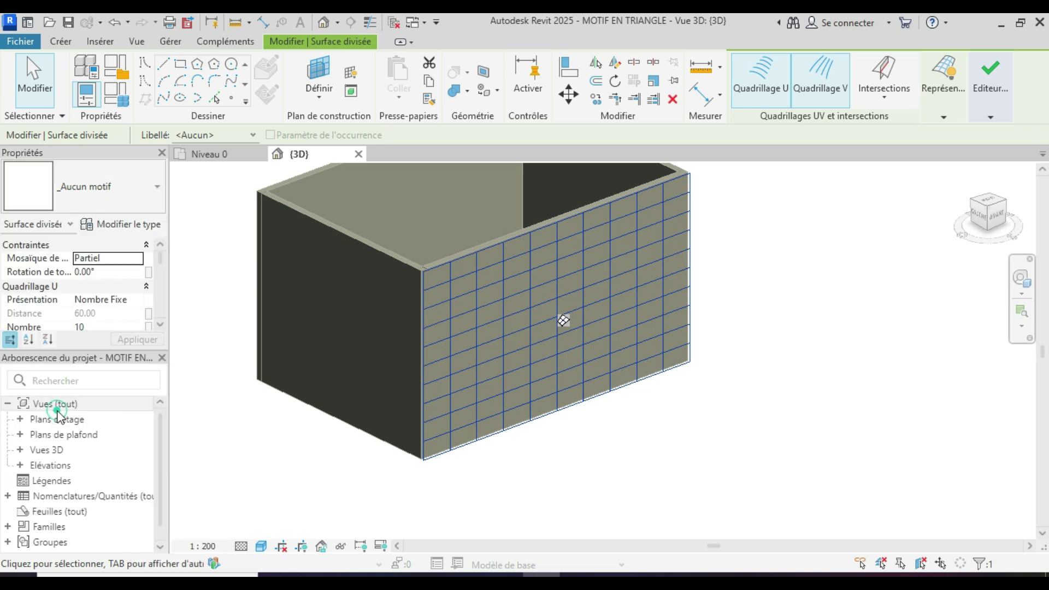
{"action": "middle_click_drag", "start_coordinate": [597, 449], "coordinate": [551, 412], "text": "shift"}
{"action": "mouse_move", "coordinate": [616, 580]}
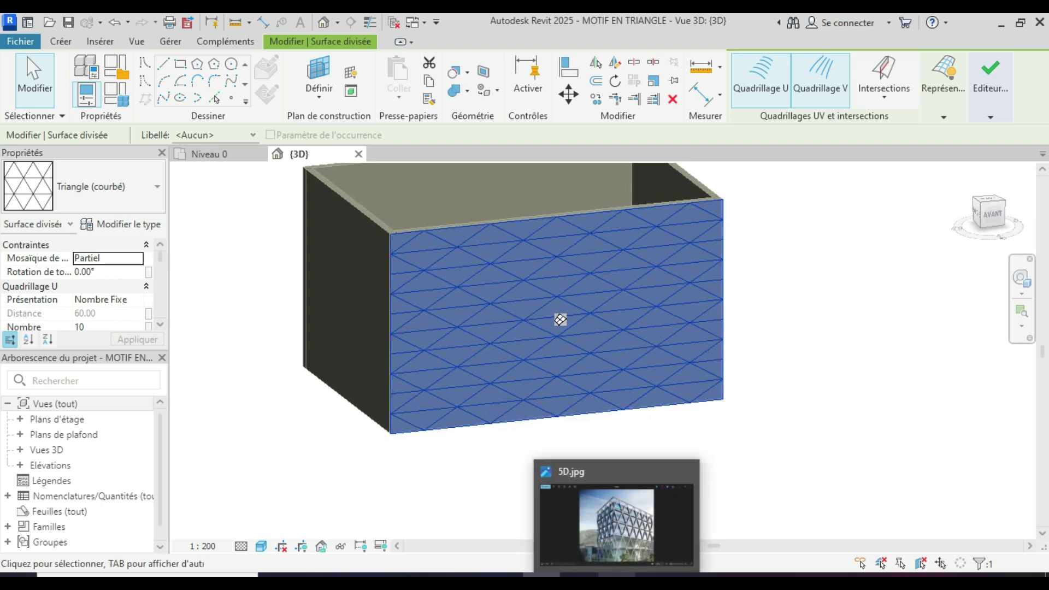
{"action": "mouse_move", "coordinate": [628, 541]}
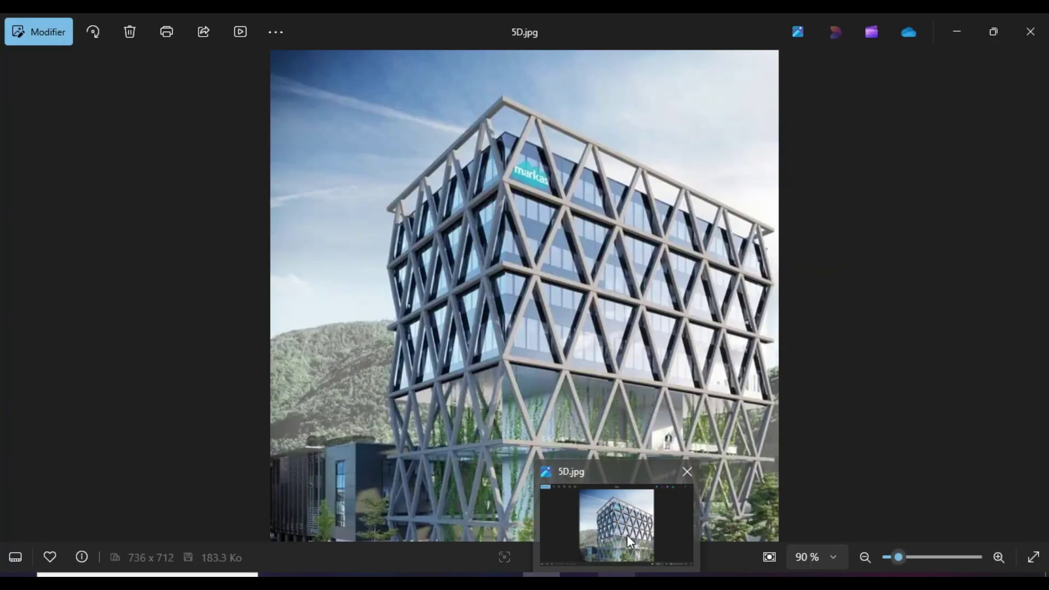
{"action": "scroll", "coordinate": [336, 277], "scroll_direction": "up", "scroll_amount": 1}
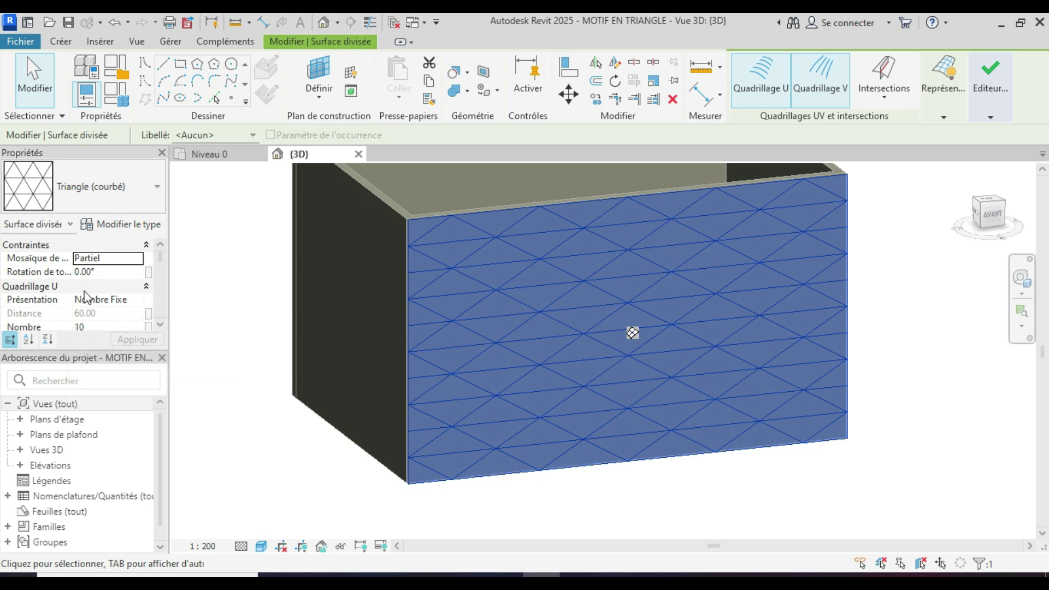
Step: Set the divided surface's V-grid number to 15 and compare the pattern with the reference photo 5D.jpg
{"action": "scroll", "coordinate": [95, 304], "scroll_direction": "down", "scroll_amount": 1}
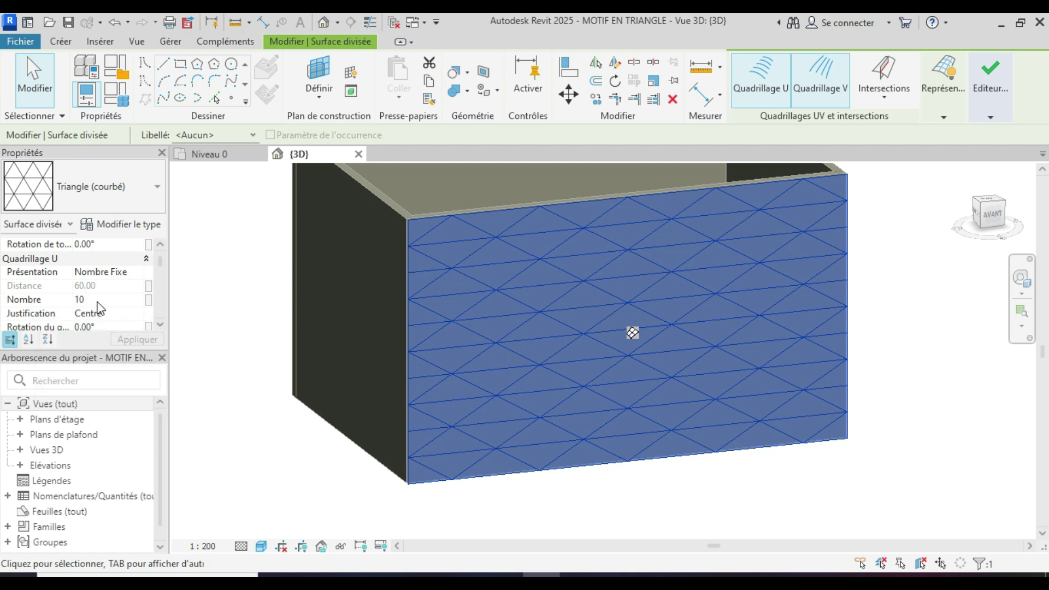
{"action": "scroll", "coordinate": [104, 297], "scroll_direction": "down", "scroll_amount": 3}
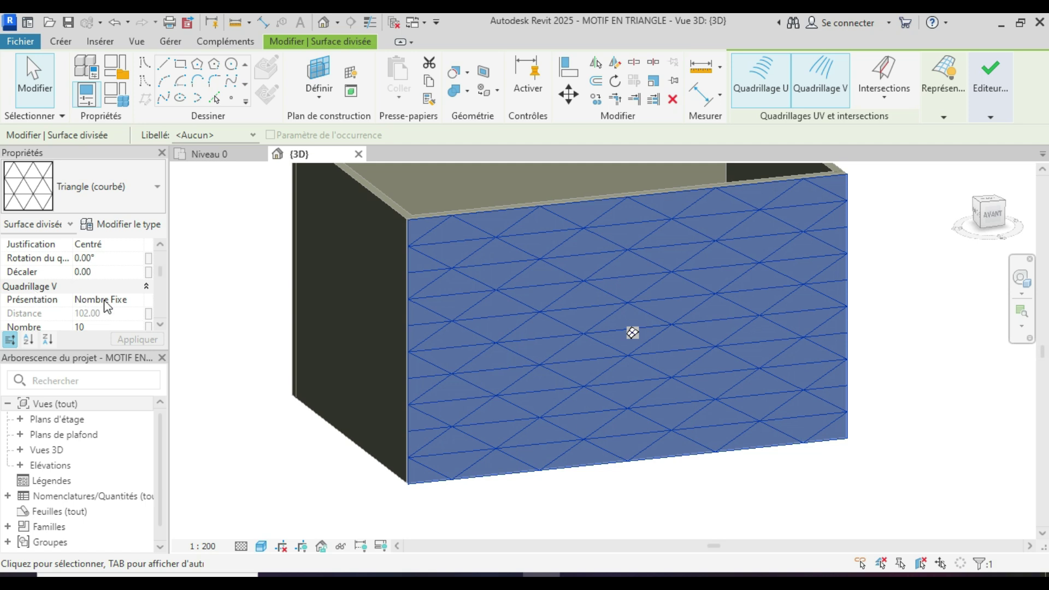
{"action": "scroll", "coordinate": [108, 306], "scroll_direction": "down", "scroll_amount": 1}
{"action": "left_click", "coordinate": [142, 282]}
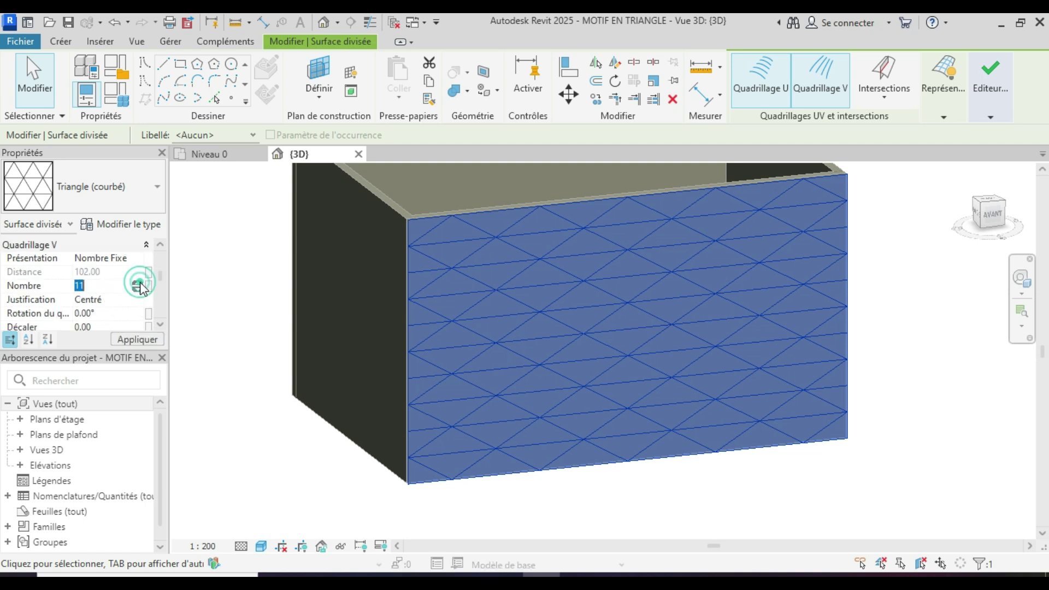
{"action": "left_click", "coordinate": [140, 283]}
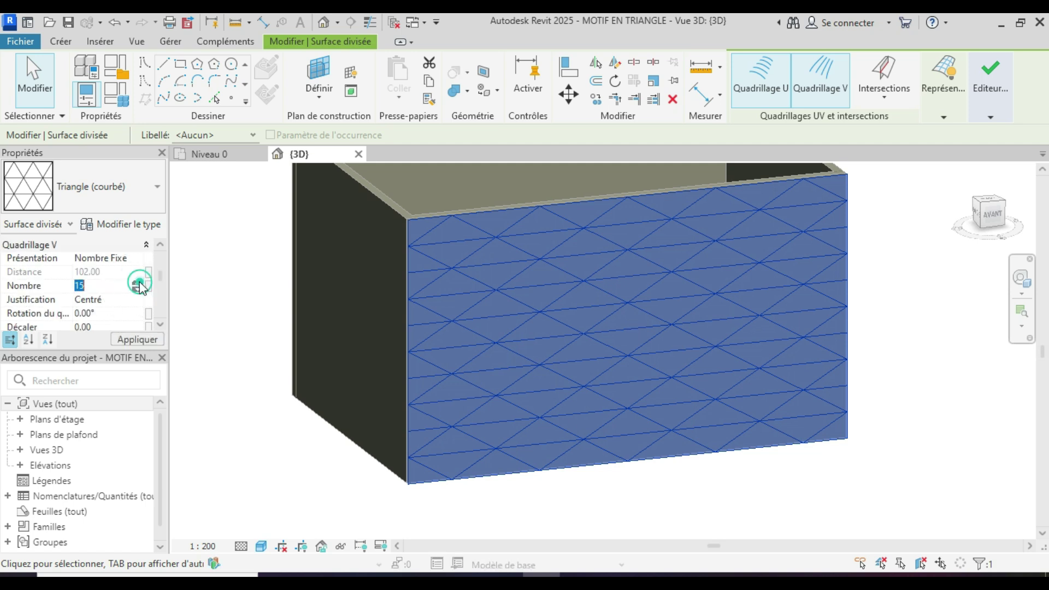
{"action": "left_click", "coordinate": [141, 339]}
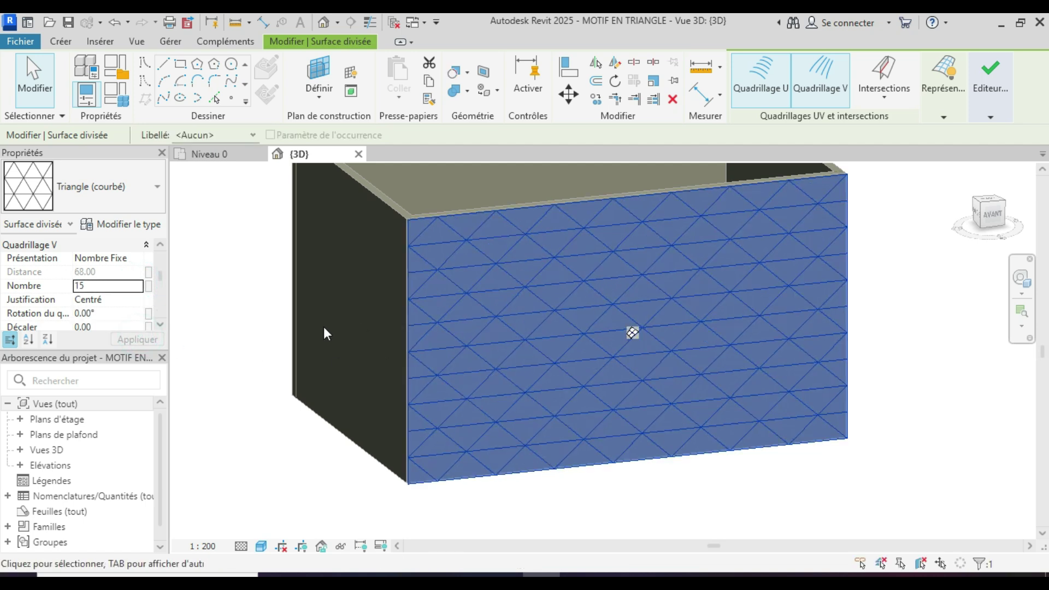
{"action": "left_click", "coordinate": [266, 318]}
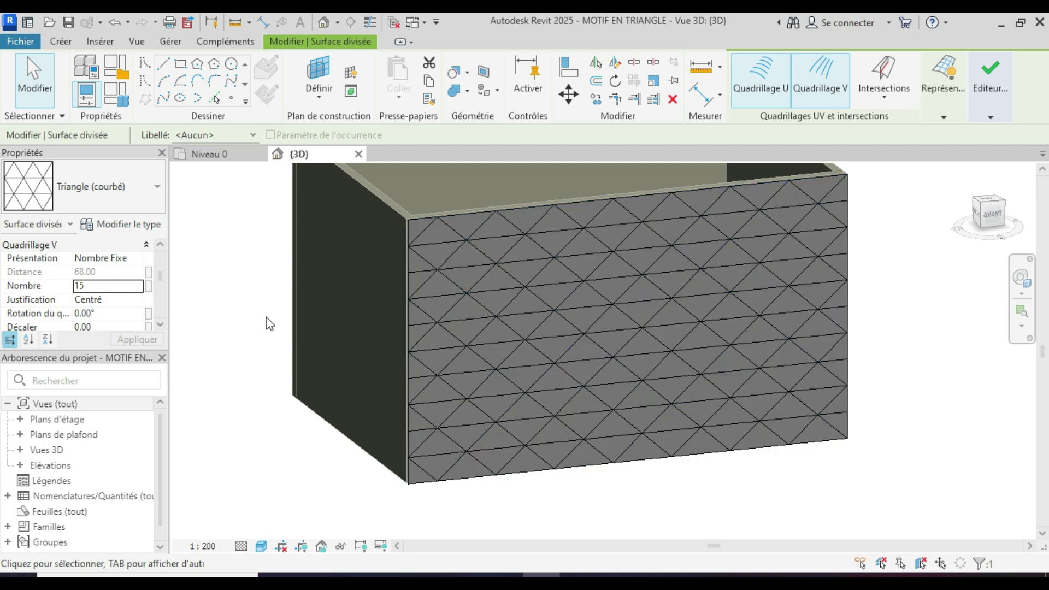
{"action": "middle_click_drag", "start_coordinate": [742, 382], "coordinate": [873, 402], "text": "shift"}
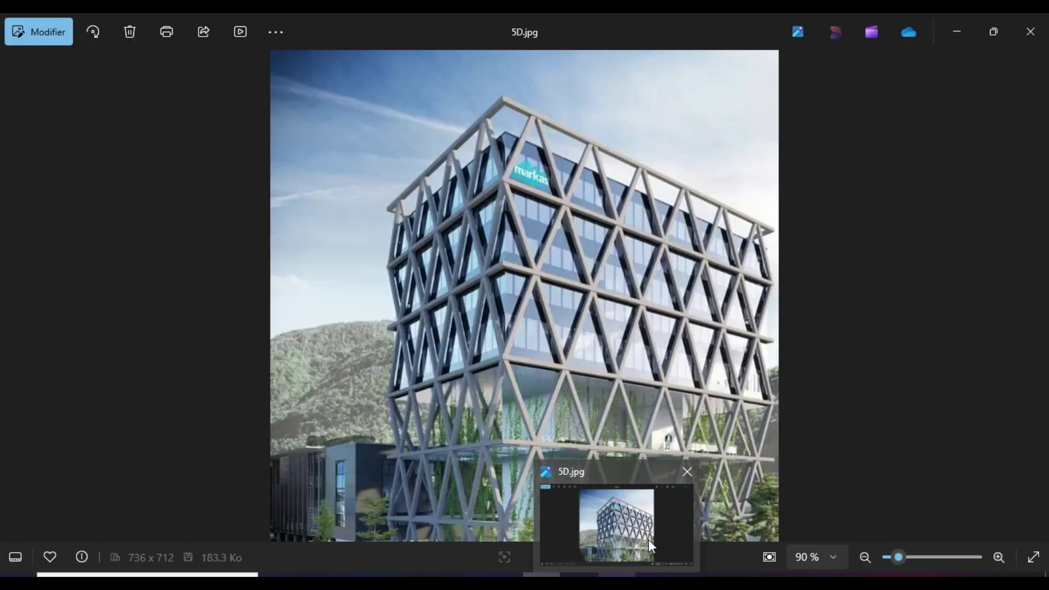
{"action": "left_click", "coordinate": [648, 540]}
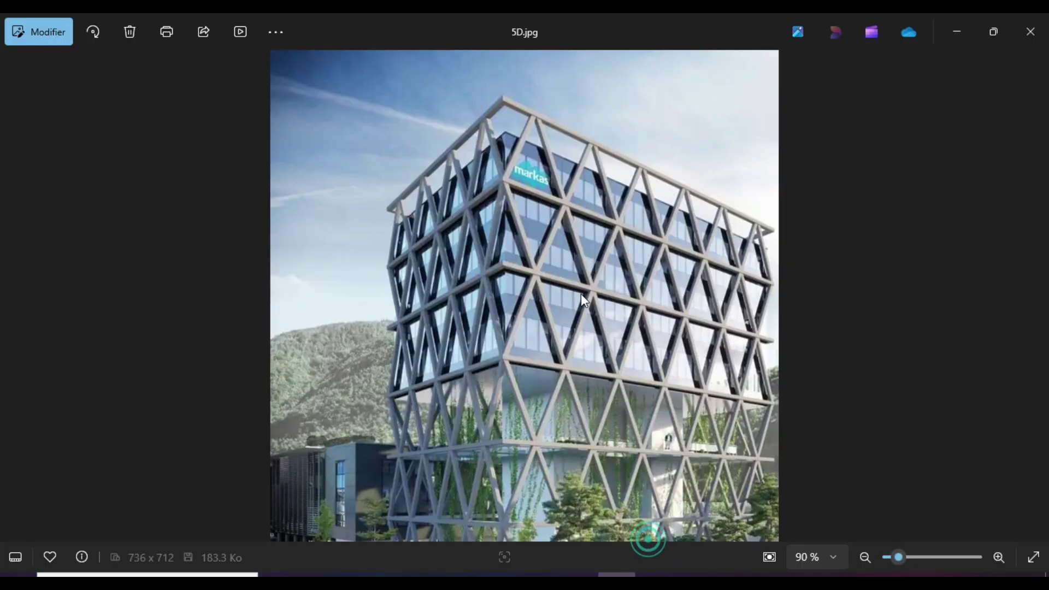
{"action": "scroll", "coordinate": [593, 310], "scroll_direction": "up", "scroll_amount": 5}
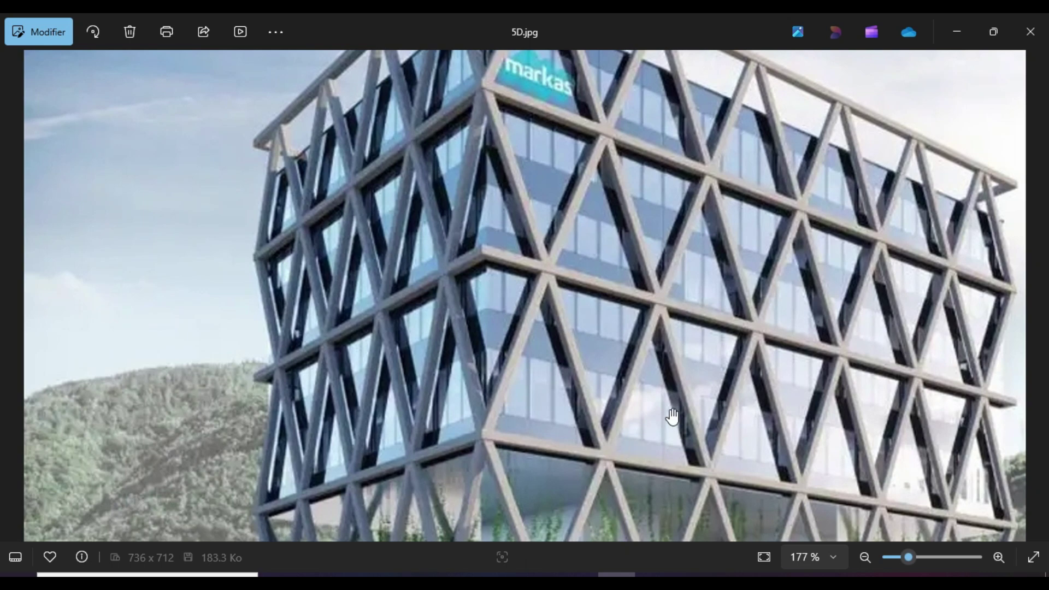
{"action": "scroll", "coordinate": [653, 445], "scroll_direction": "down", "scroll_amount": 5}
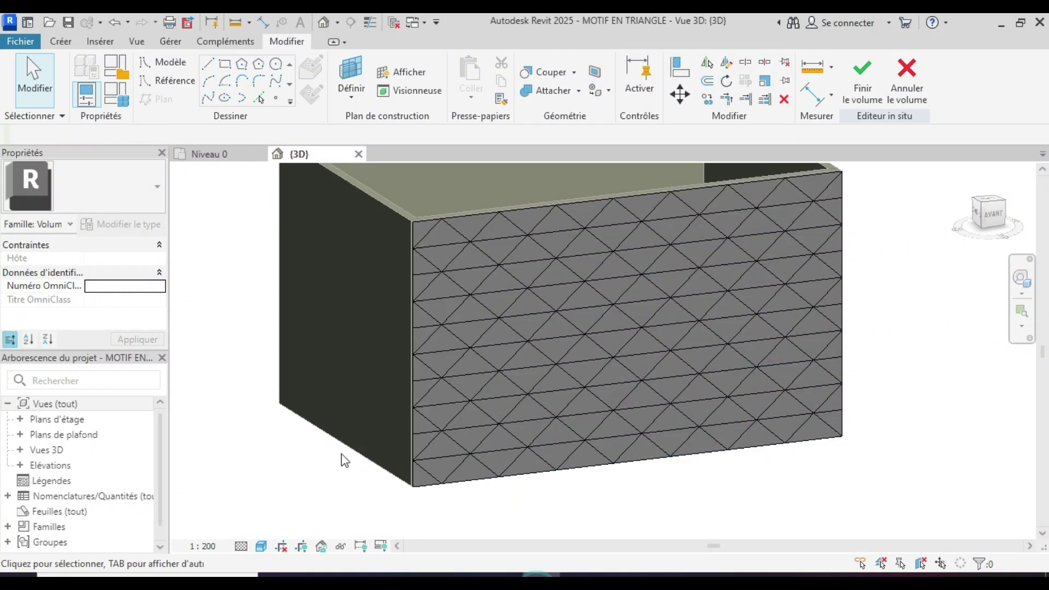
{"action": "scroll", "coordinate": [356, 458], "scroll_direction": "down", "scroll_amount": 2}
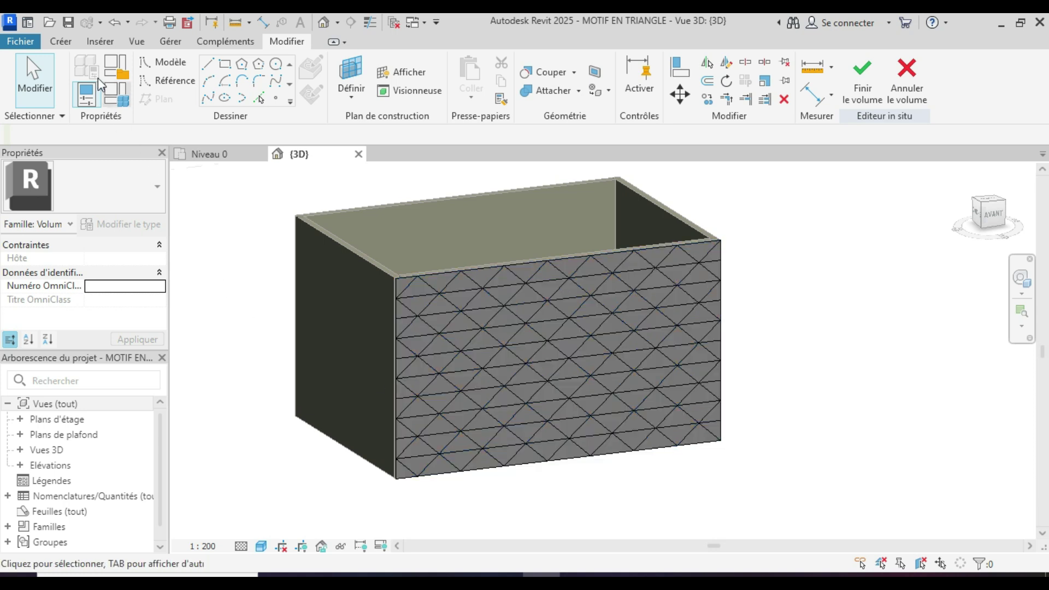
Step: Create a new family from the template A motif de panneau de mur-rideau métrique.rft
{"action": "left_click", "coordinate": [26, 43]}
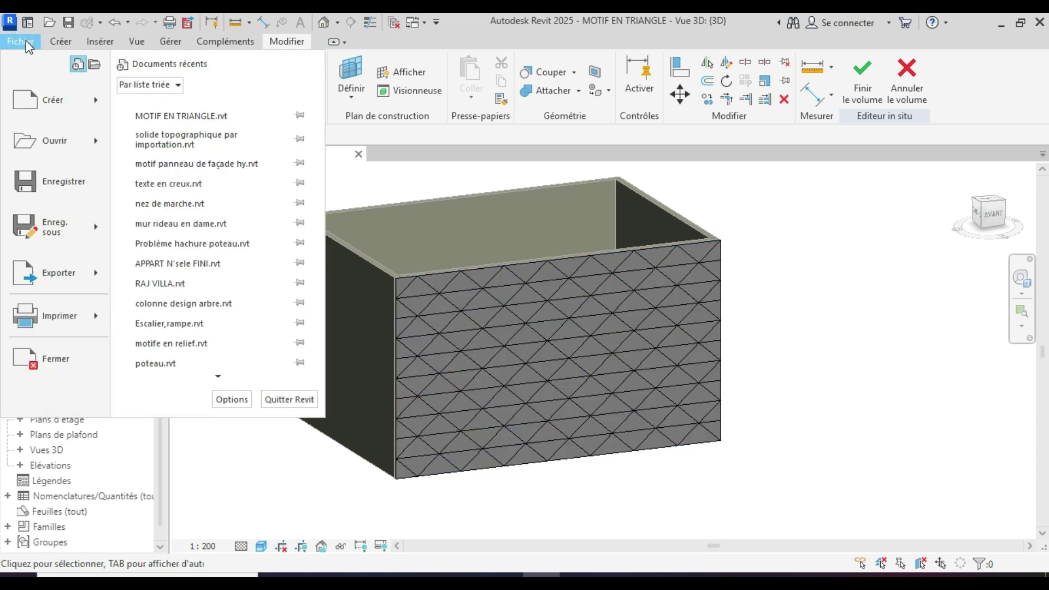
{"action": "mouse_move", "coordinate": [68, 98]}
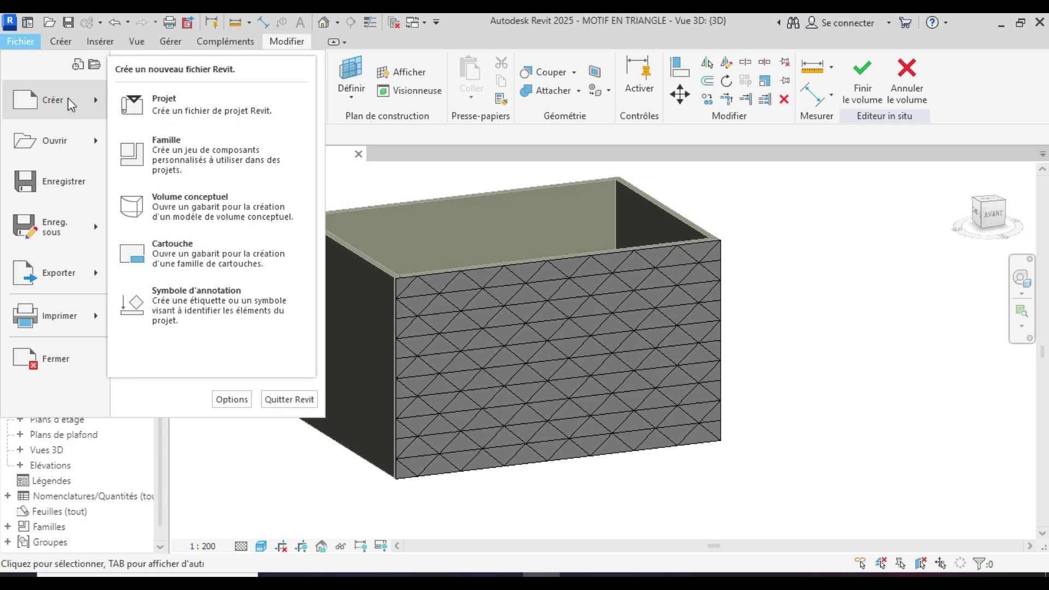
{"action": "left_click", "coordinate": [191, 148]}
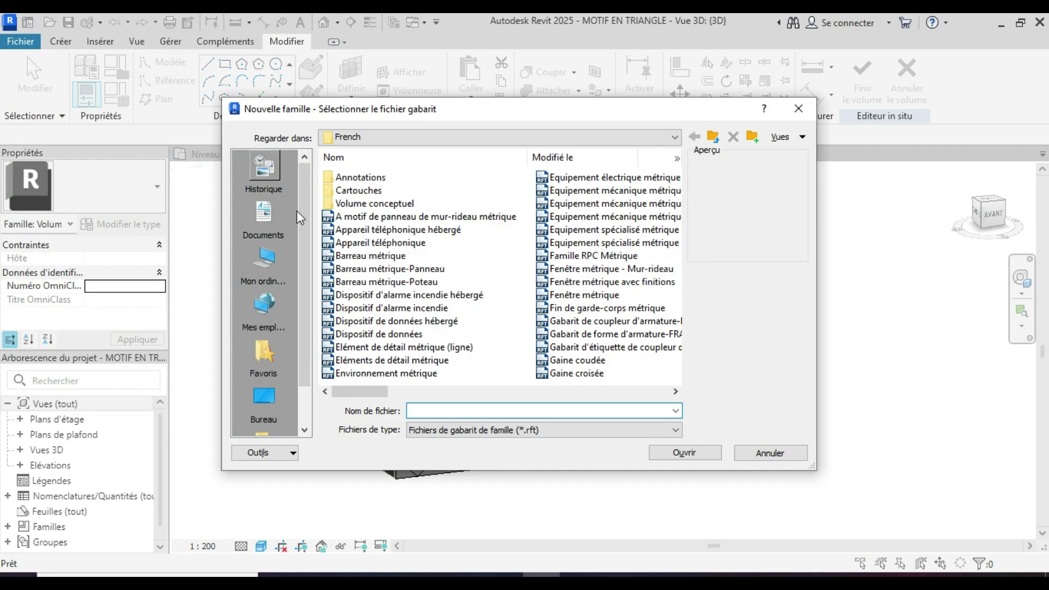
{"action": "left_click", "coordinate": [394, 217]}
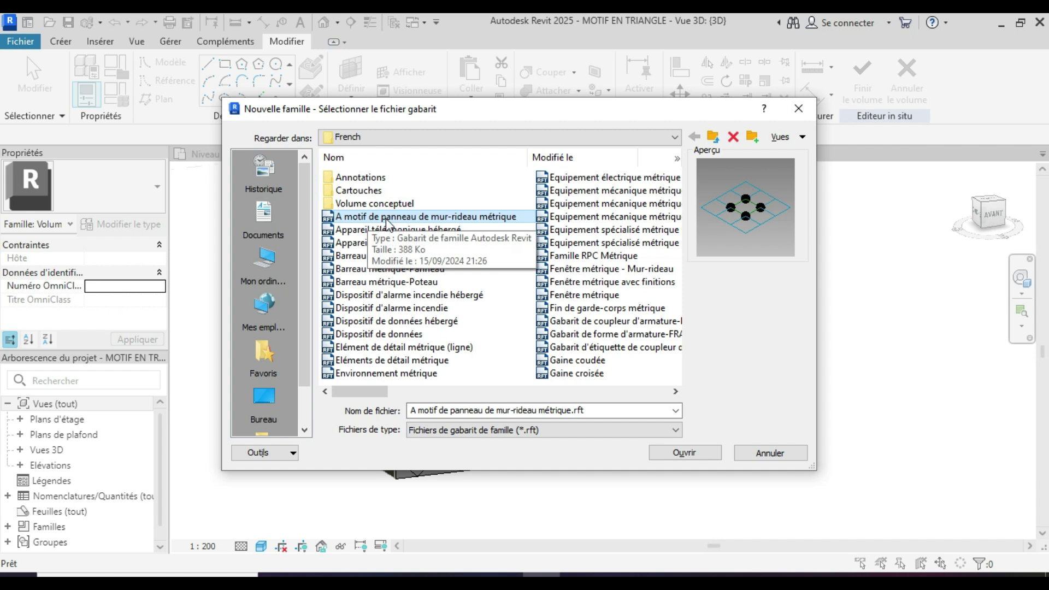
{"action": "left_click", "coordinate": [675, 456]}
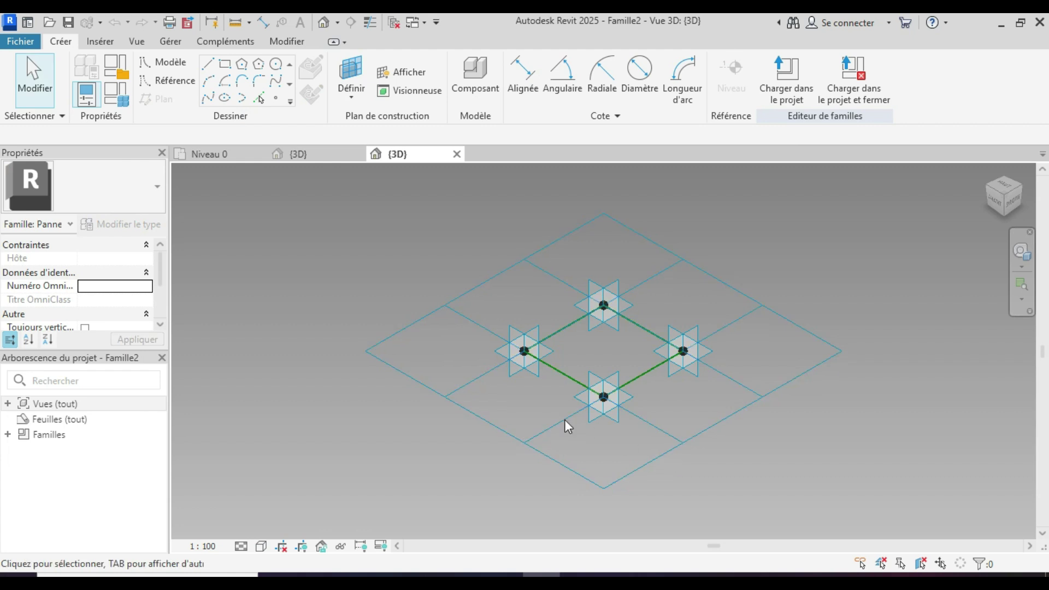
Step: Change the new family's tile pattern grid to Triangle (courbé), matching the pattern of the facade's divided surface
{"action": "scroll", "coordinate": [435, 267], "scroll_direction": "down", "scroll_amount": 2}
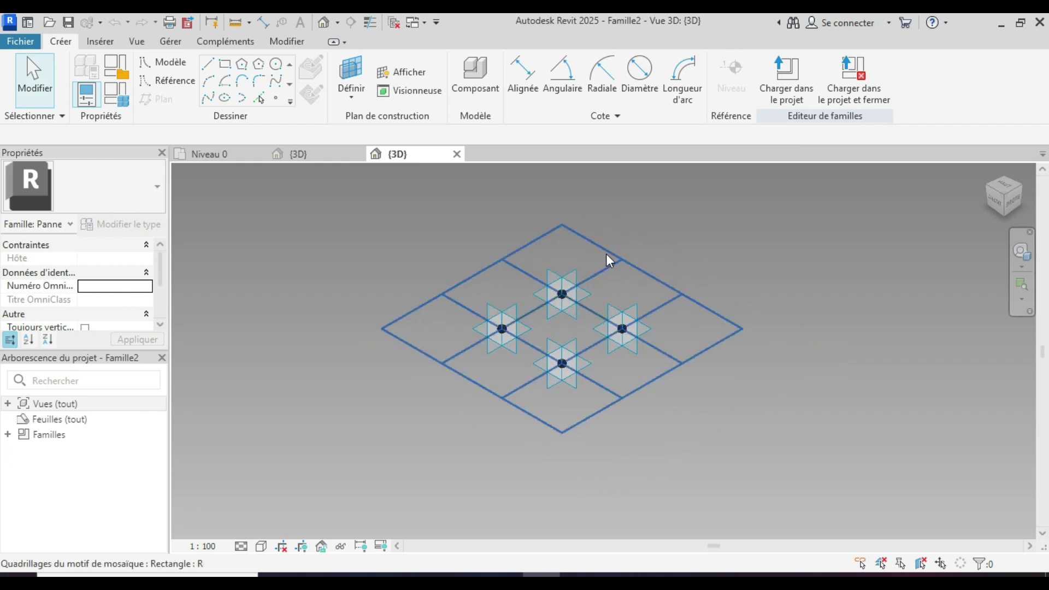
{"action": "left_click", "coordinate": [541, 239]}
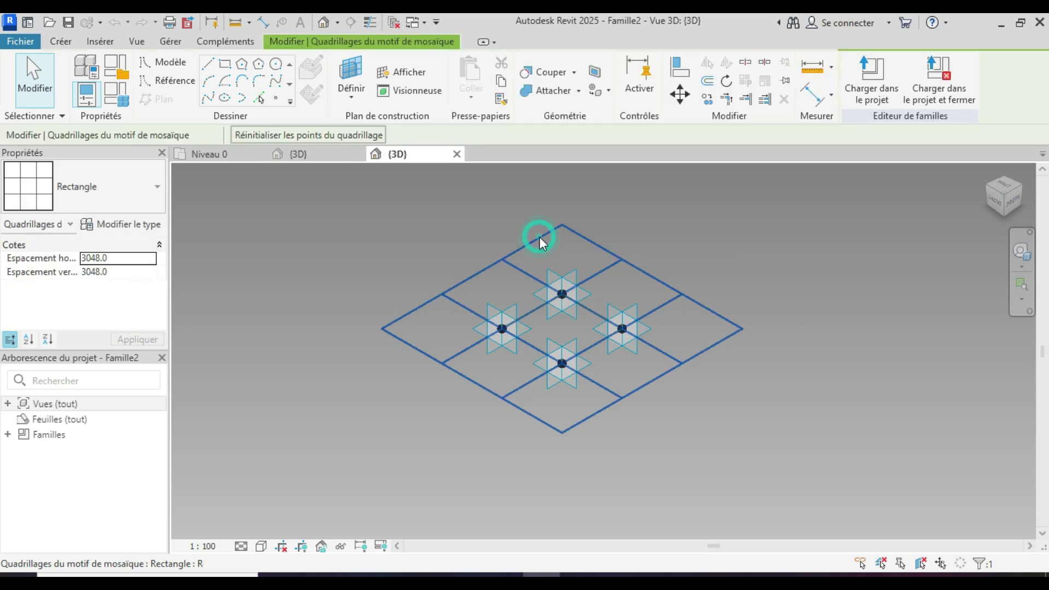
{"action": "left_click", "coordinate": [150, 192]}
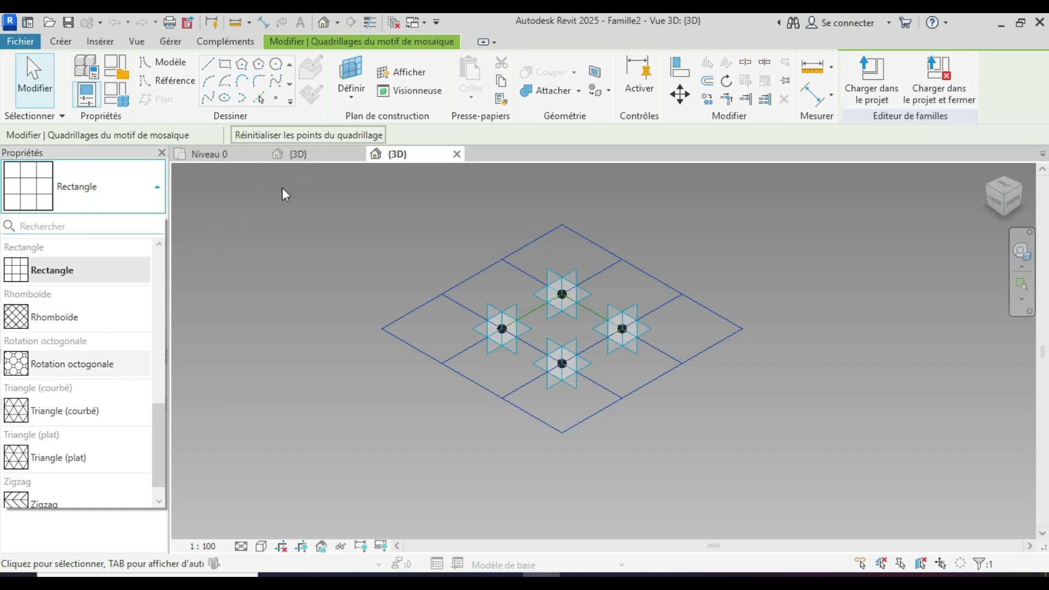
{"action": "left_click", "coordinate": [300, 154]}
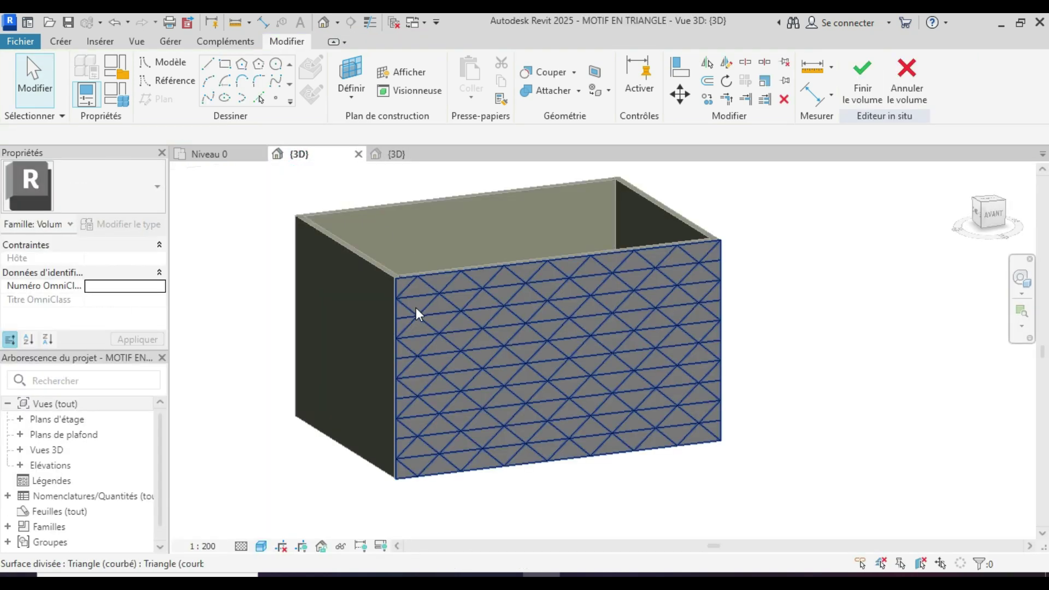
{"action": "left_click", "coordinate": [441, 306]}
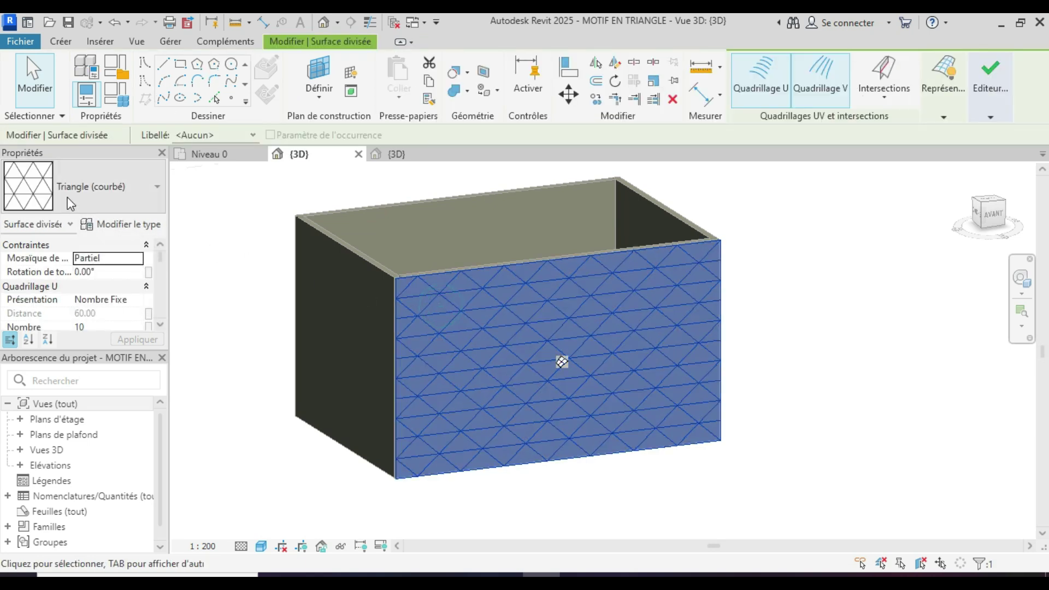
{"action": "left_click", "coordinate": [402, 154]}
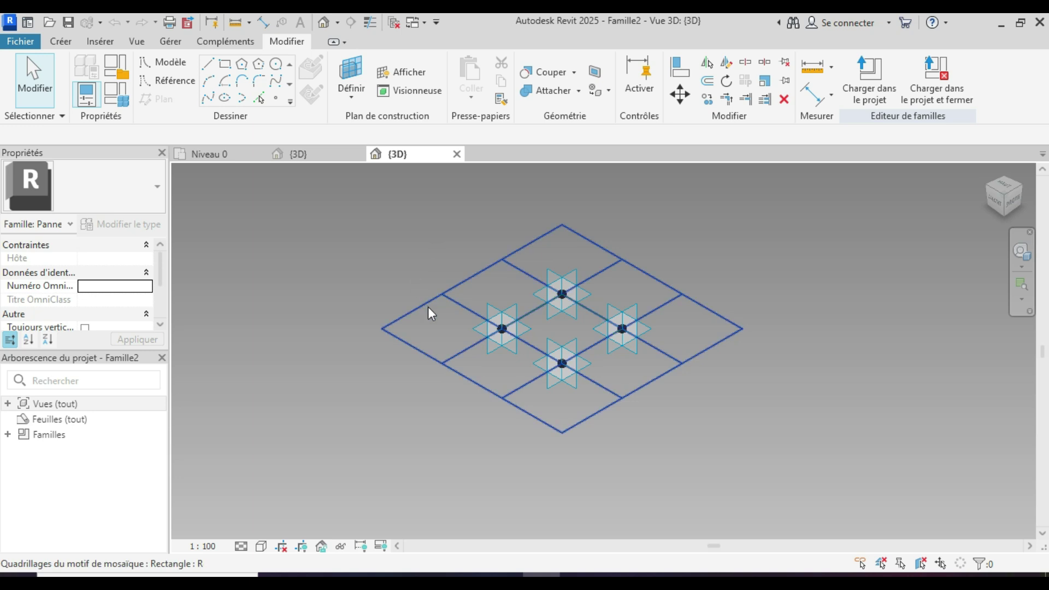
{"action": "left_click", "coordinate": [427, 306]}
{"action": "left_click", "coordinate": [136, 198]}
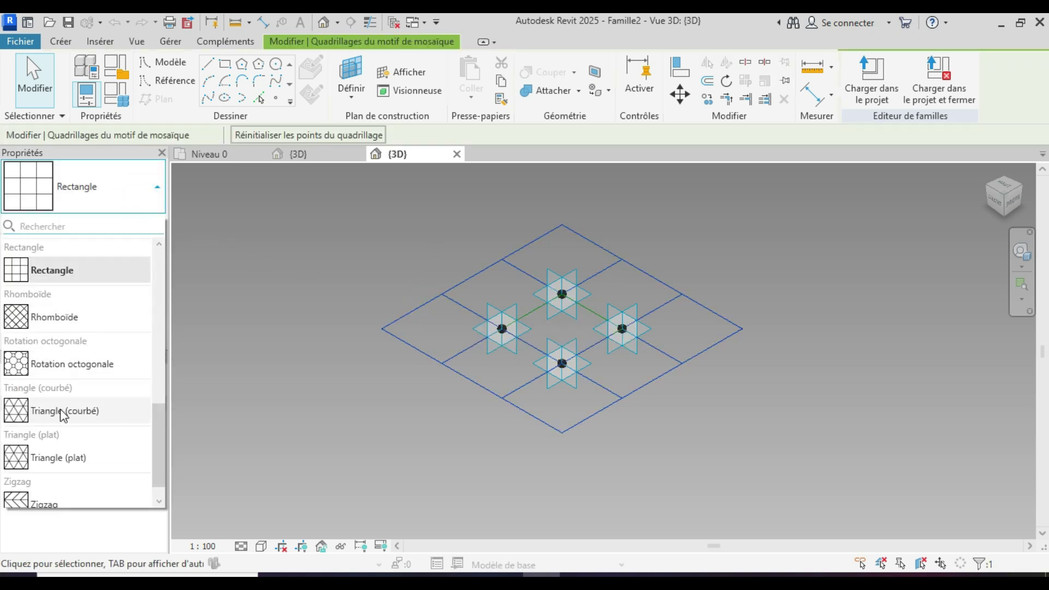
{"action": "left_click", "coordinate": [88, 412]}
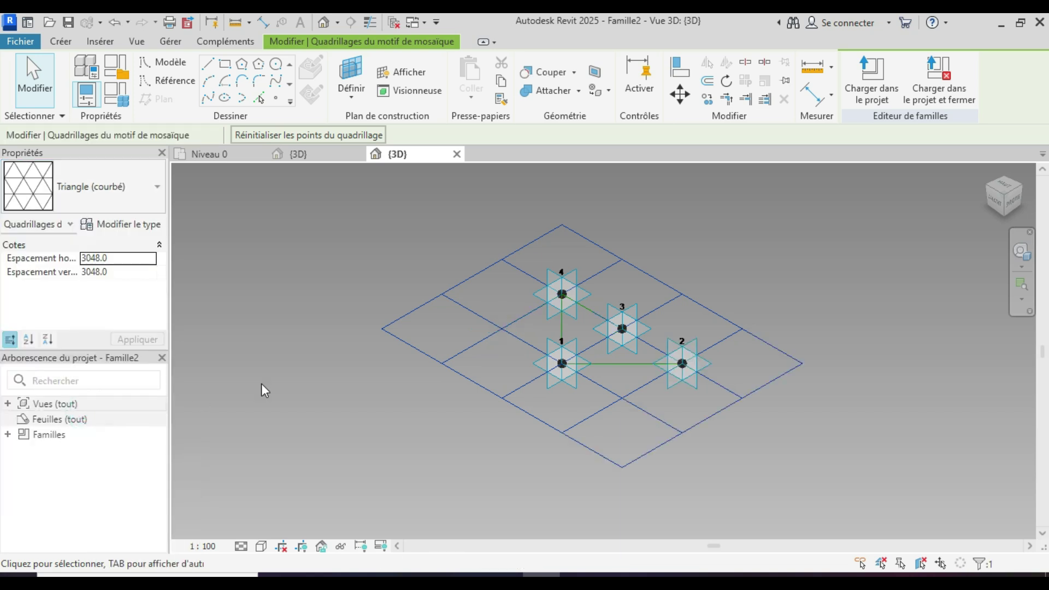
{"action": "scroll", "coordinate": [335, 355], "scroll_direction": "down", "scroll_amount": 1}
{"action": "left_click", "coordinate": [719, 402]}
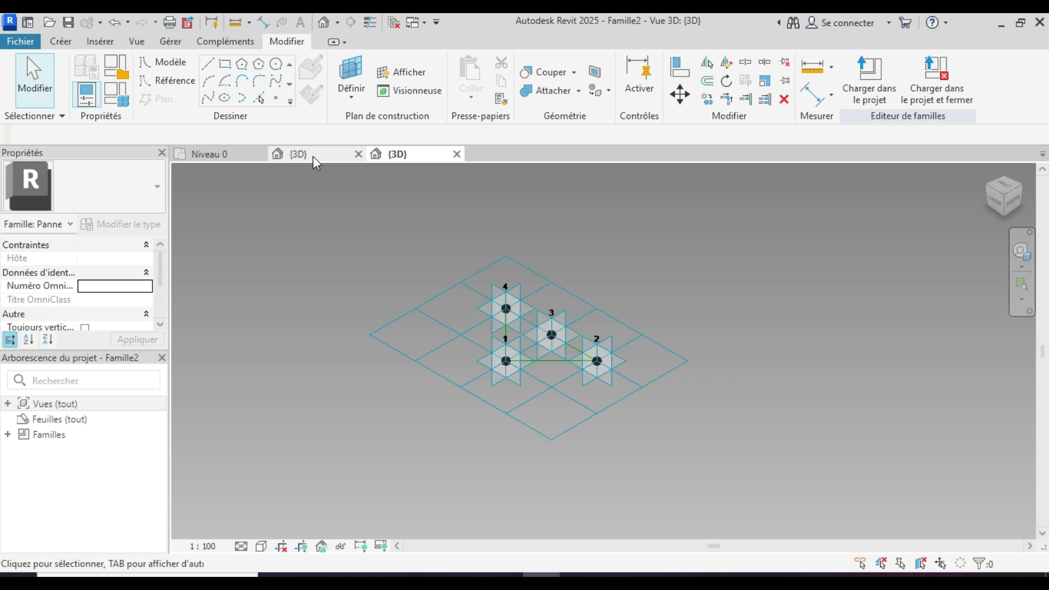
Step: Compare the family's tile grid spacing with the U-grid and V-grid distances of the divided surface in the MOTIF EN TRIANGLE project
{"action": "left_click", "coordinate": [484, 269]}
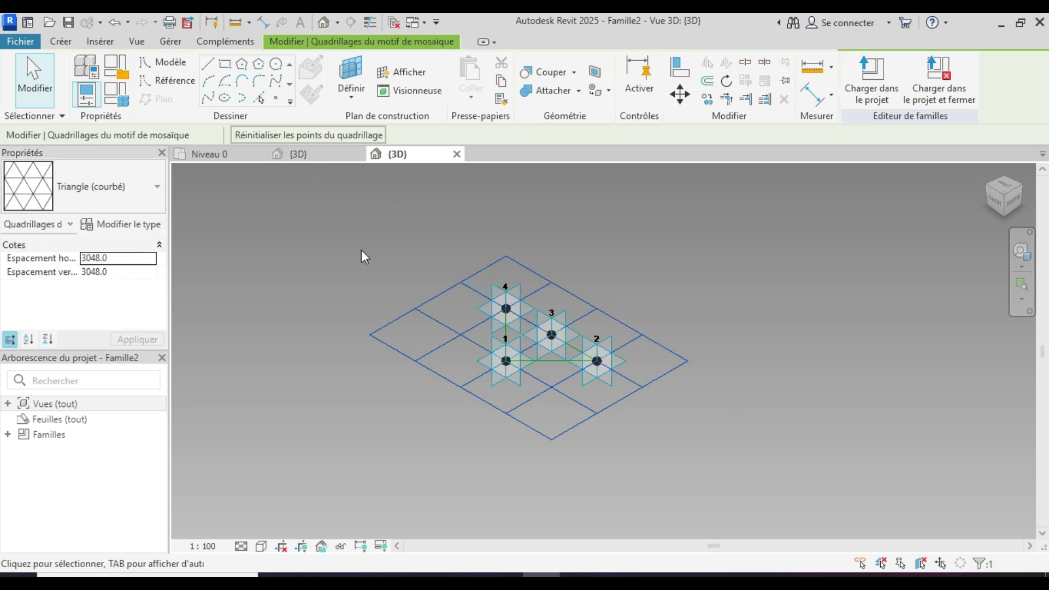
{"action": "left_click", "coordinate": [309, 151]}
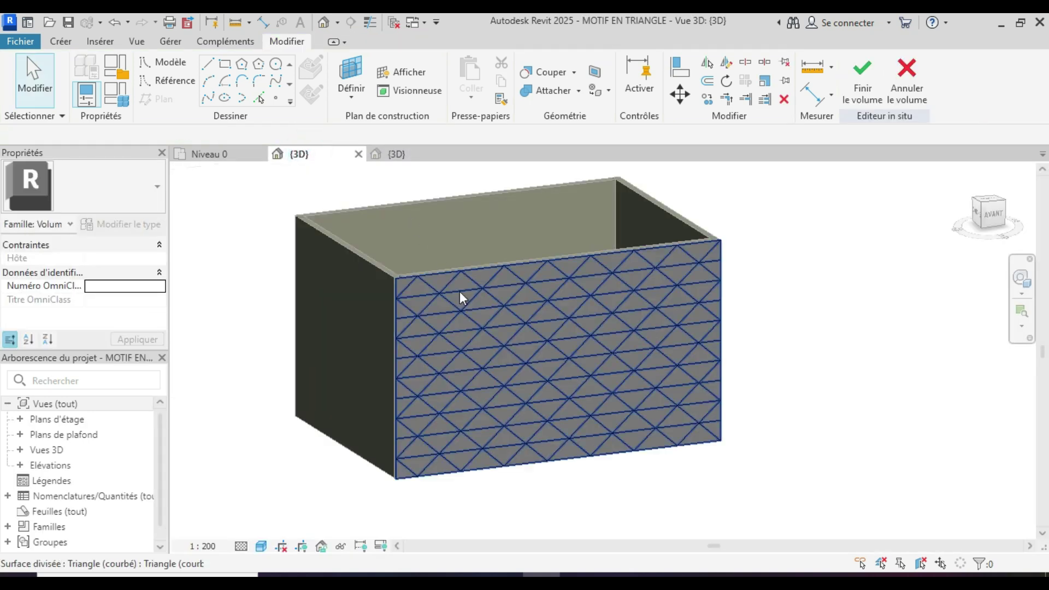
{"action": "left_click", "coordinate": [463, 299]}
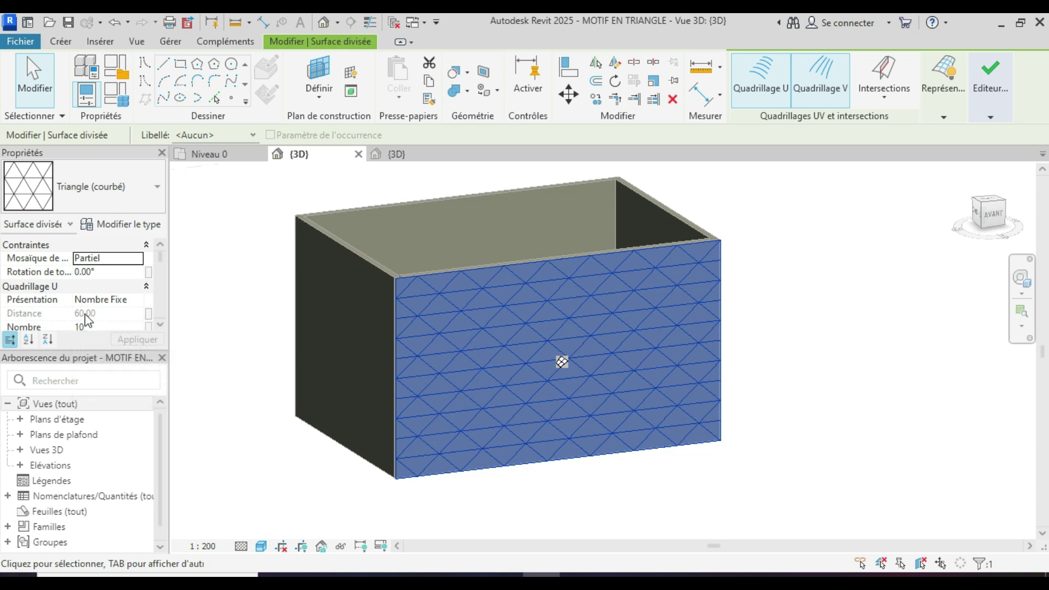
{"action": "scroll", "coordinate": [97, 319], "scroll_direction": "down", "scroll_amount": 1}
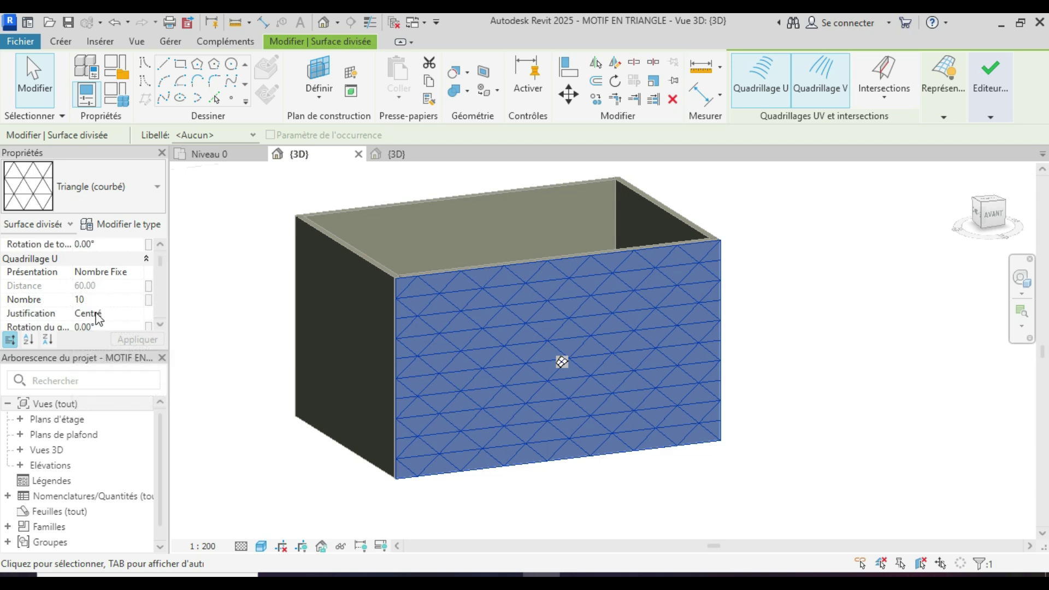
{"action": "scroll", "coordinate": [98, 289], "scroll_direction": "down", "scroll_amount": 3}
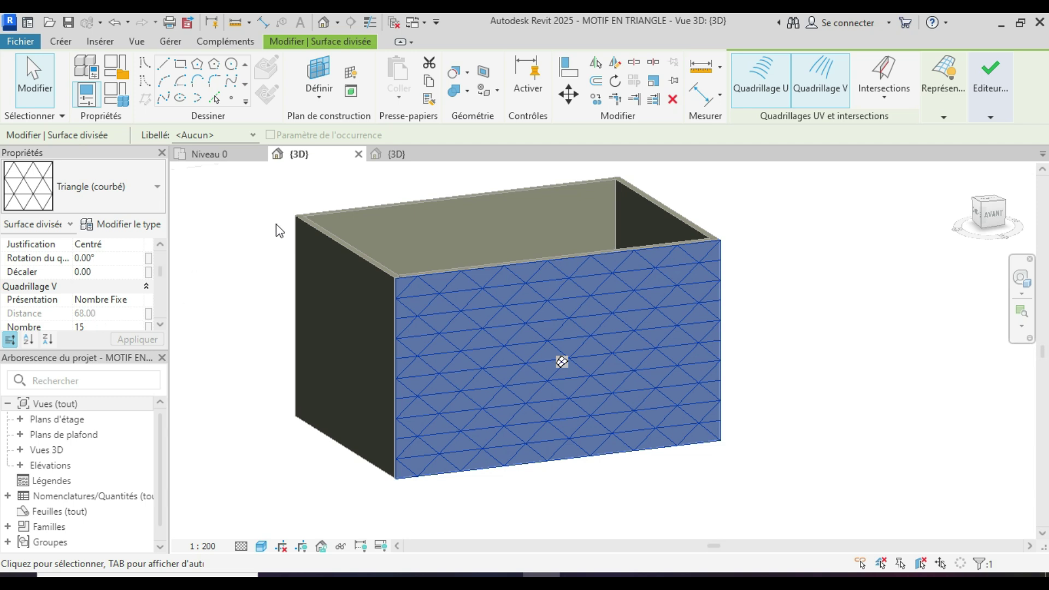
{"action": "left_click", "coordinate": [395, 154]}
{"action": "left_click", "coordinate": [304, 155]}
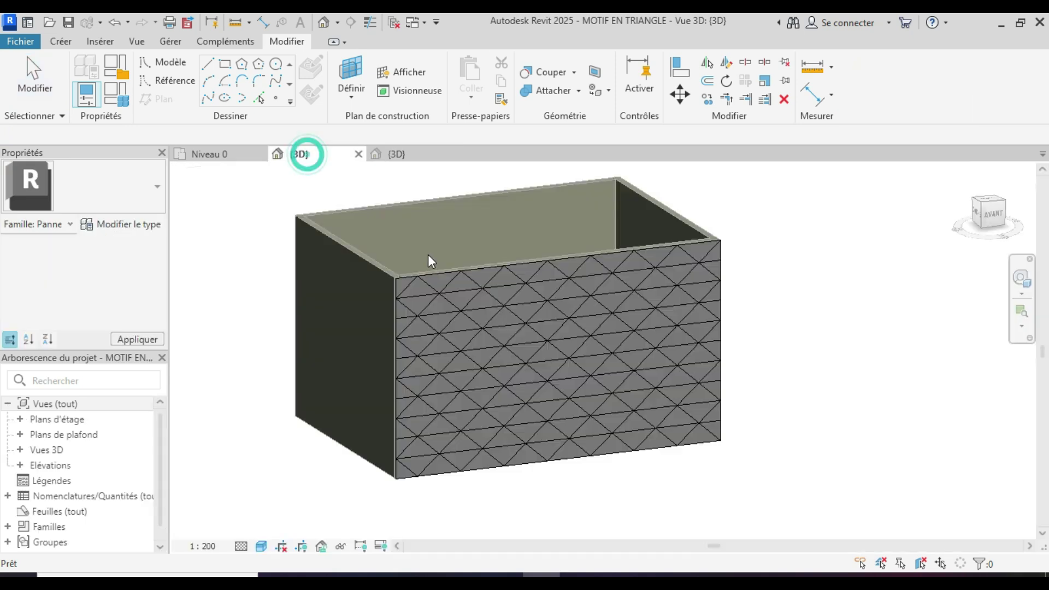
{"action": "left_click", "coordinate": [435, 282]}
{"action": "left_click", "coordinate": [435, 282]}
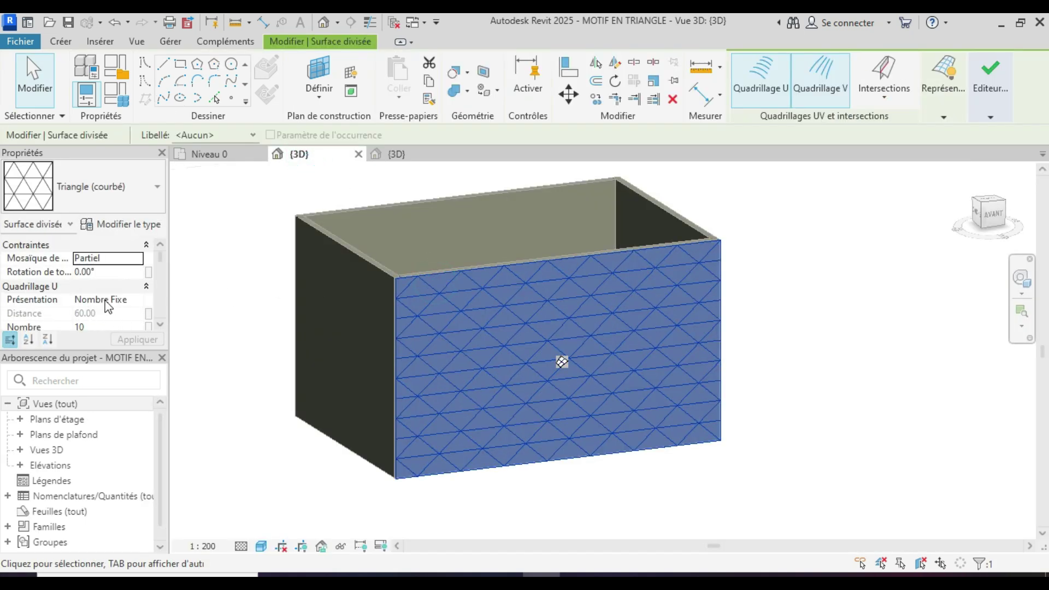
{"action": "scroll", "coordinate": [107, 304], "scroll_direction": "down", "scroll_amount": 3}
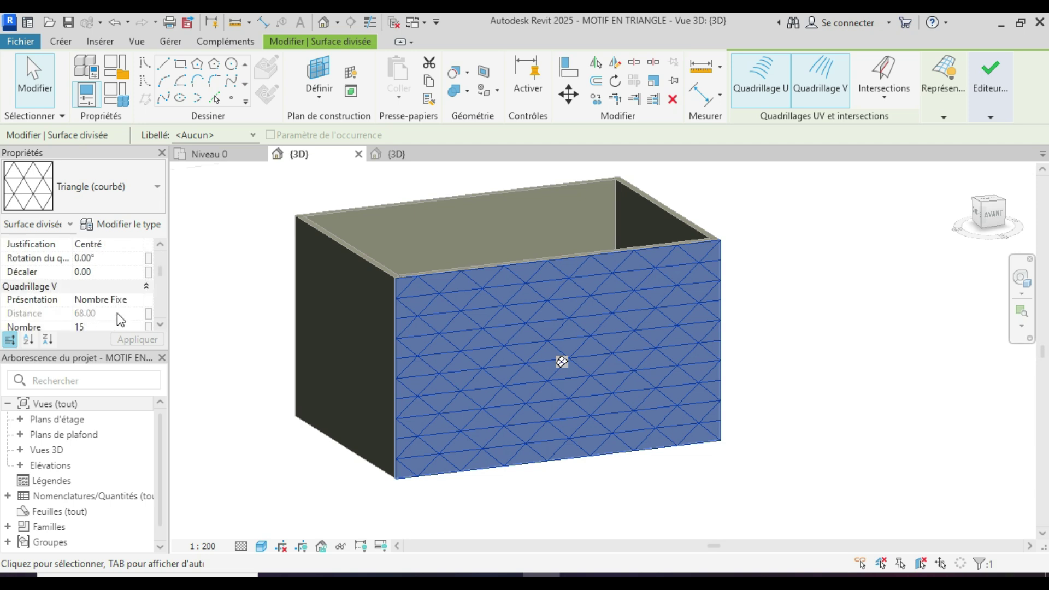
{"action": "left_click", "coordinate": [397, 154]}
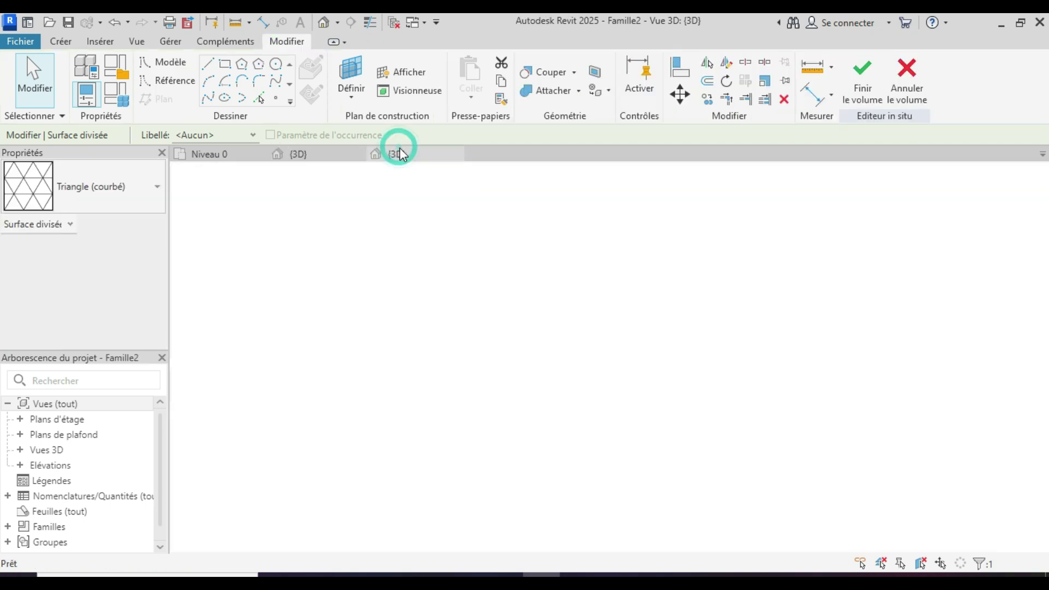
Step: Set the family's tile pattern grid to a horizontal spacing of 680 and a vertical spacing of 600
{"action": "left_click", "coordinate": [467, 280]}
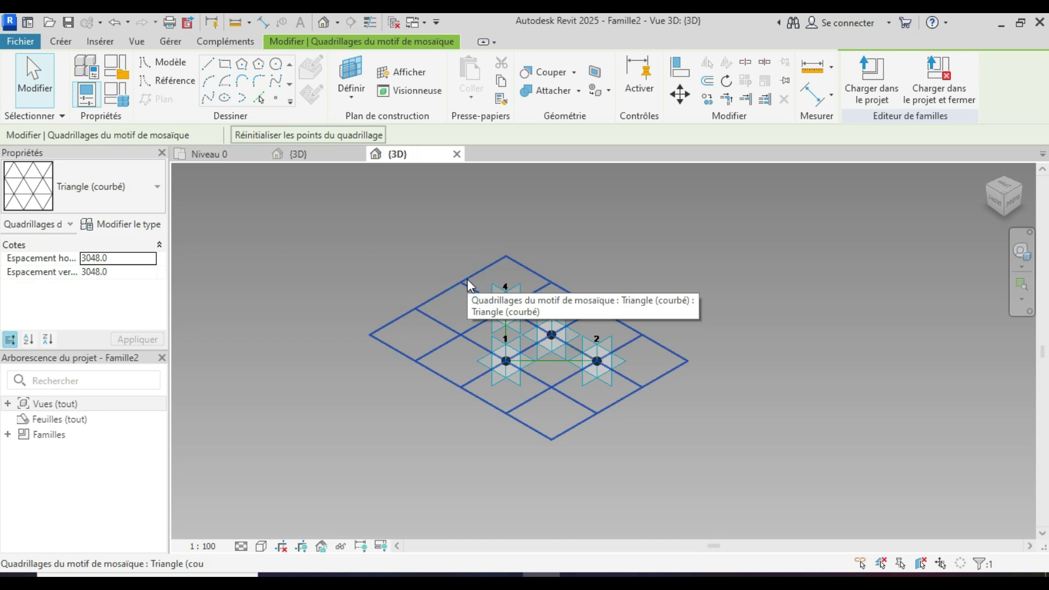
{"action": "left_click", "coordinate": [138, 257]}
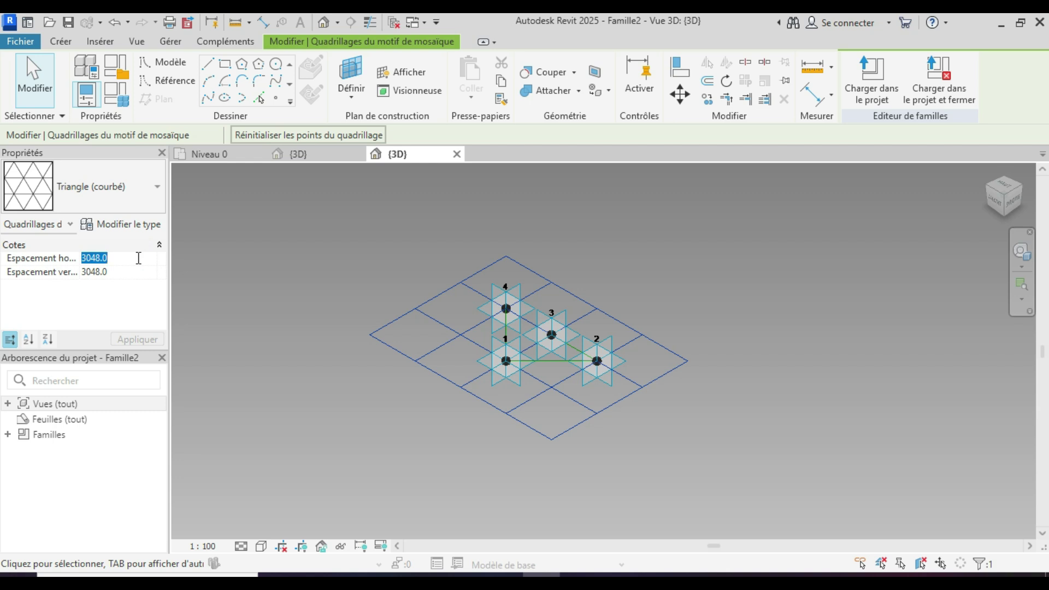
{"action": "type", "text": "6"}
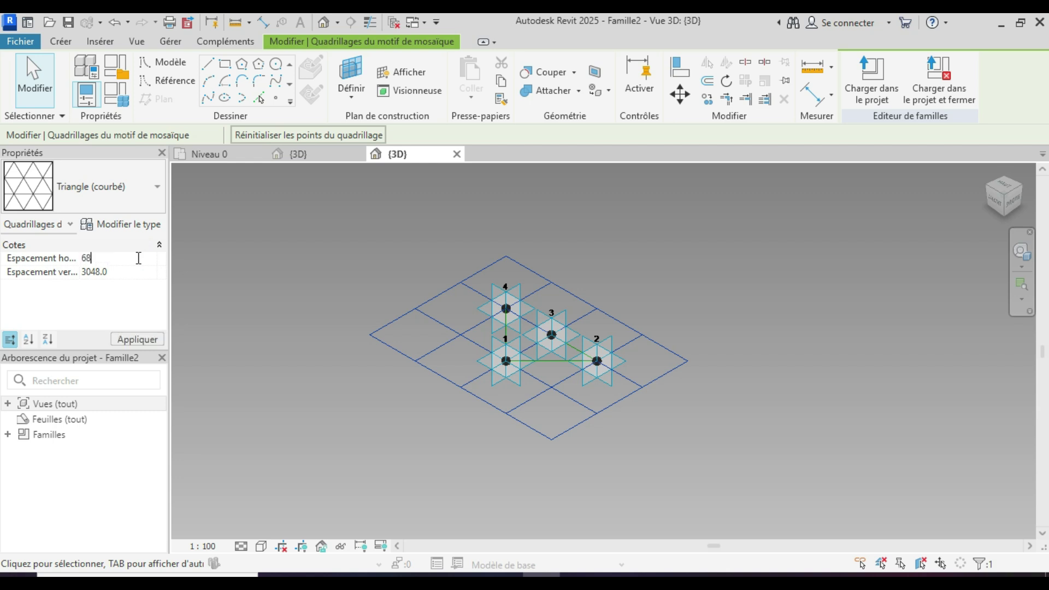
{"action": "left_click", "coordinate": [134, 275]}
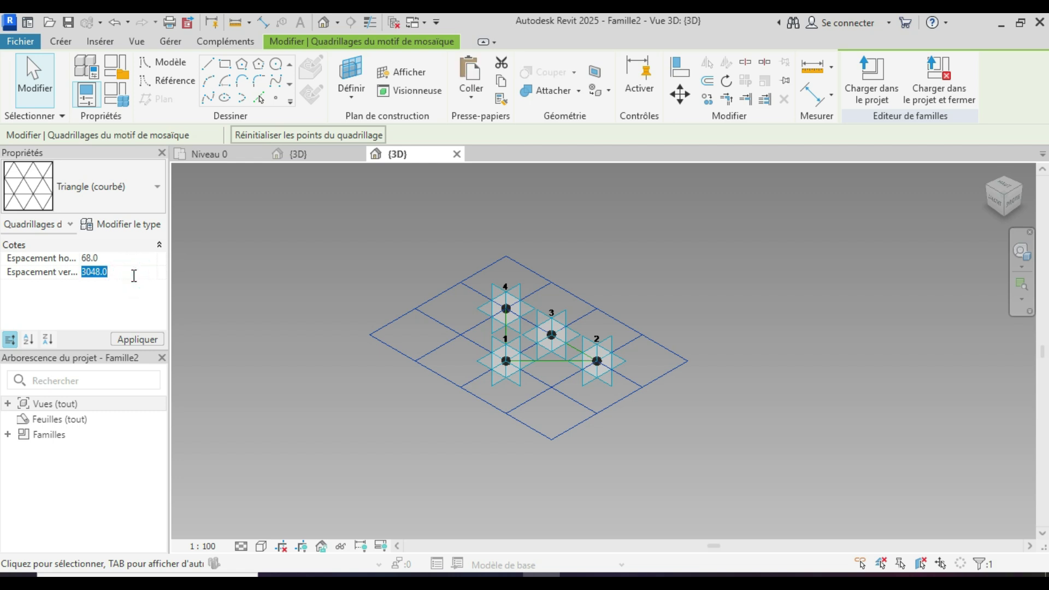
{"action": "left_click", "coordinate": [109, 260]}
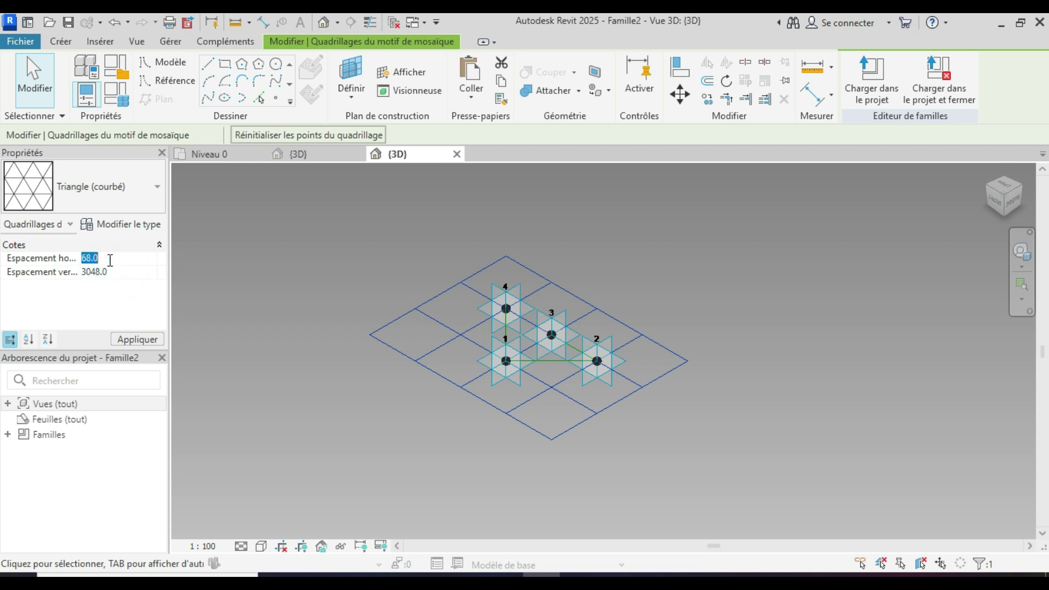
{"action": "type", "text": "680"}
{"action": "left_click", "coordinate": [117, 273]}
{"action": "type", "text": "600"}
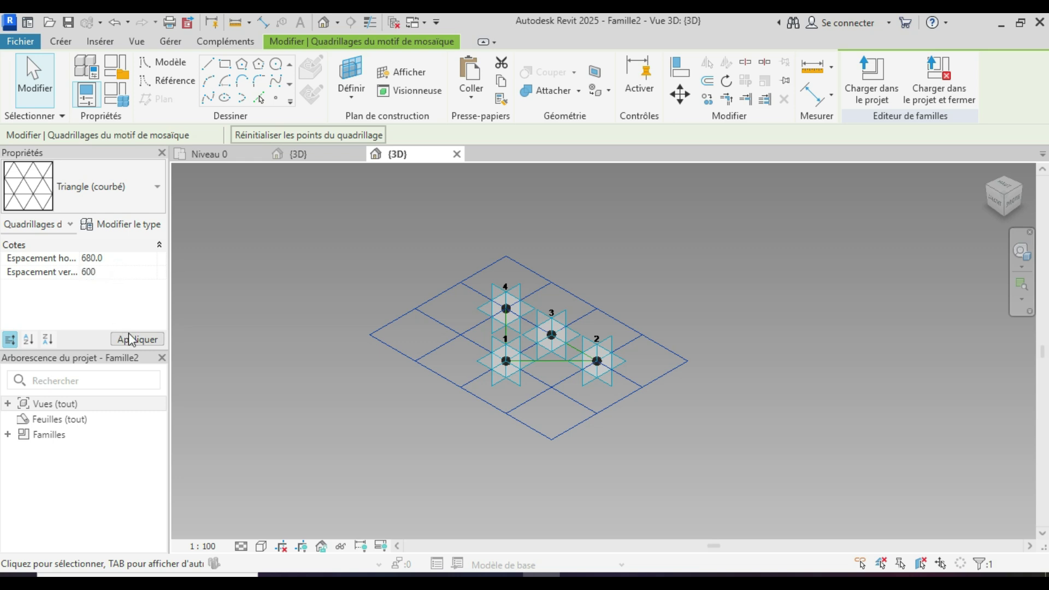
{"action": "left_click", "coordinate": [136, 339]}
Step: Change the family's 3D view scale to 1:10
{"action": "scroll", "coordinate": [379, 351], "scroll_direction": "up", "scroll_amount": 8}
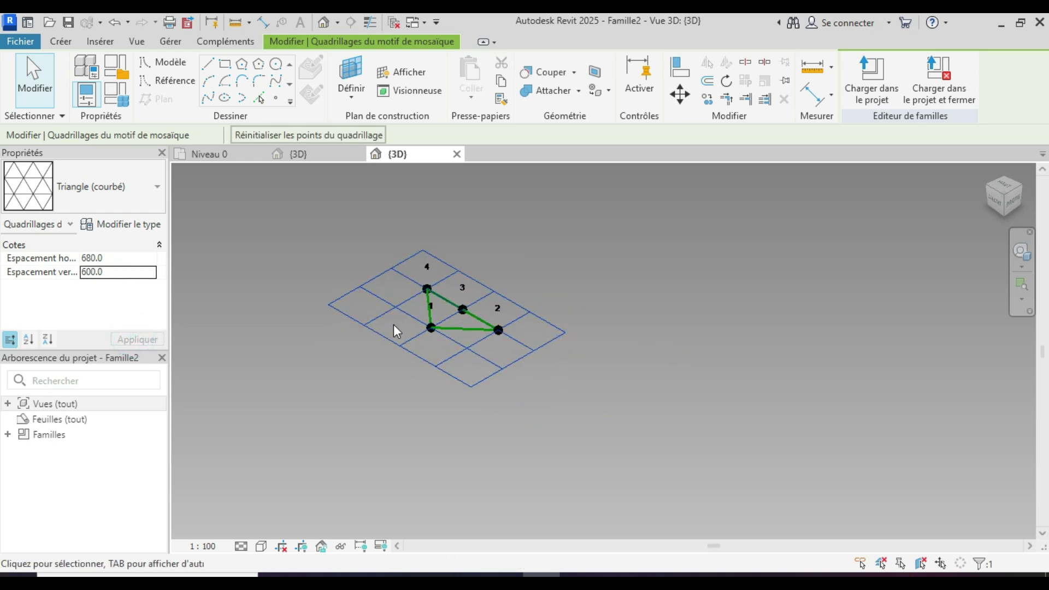
{"action": "left_click", "coordinate": [205, 547]}
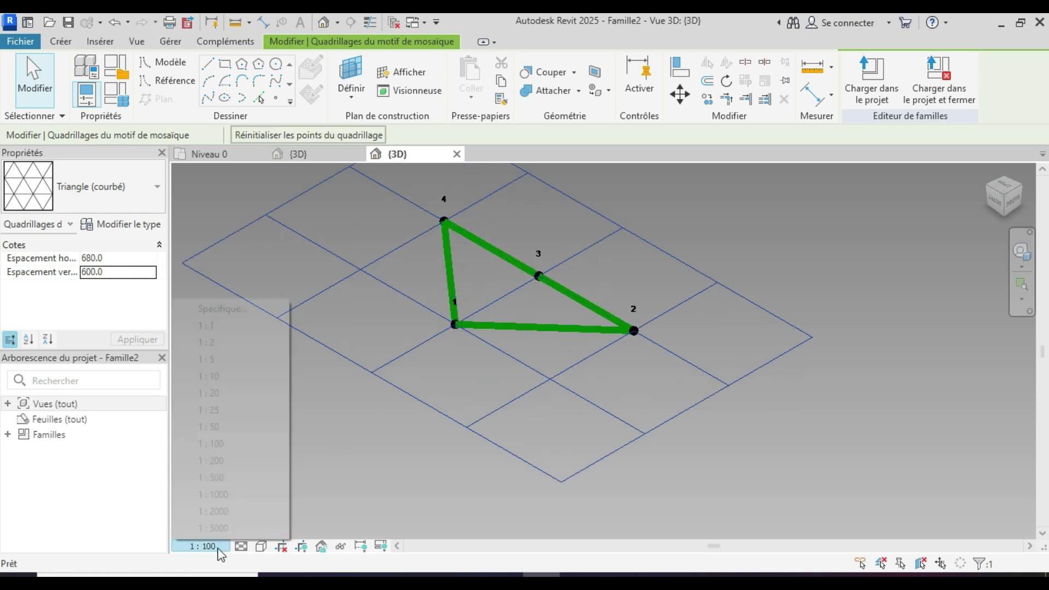
{"action": "left_click", "coordinate": [216, 377]}
{"action": "left_click", "coordinate": [307, 313]}
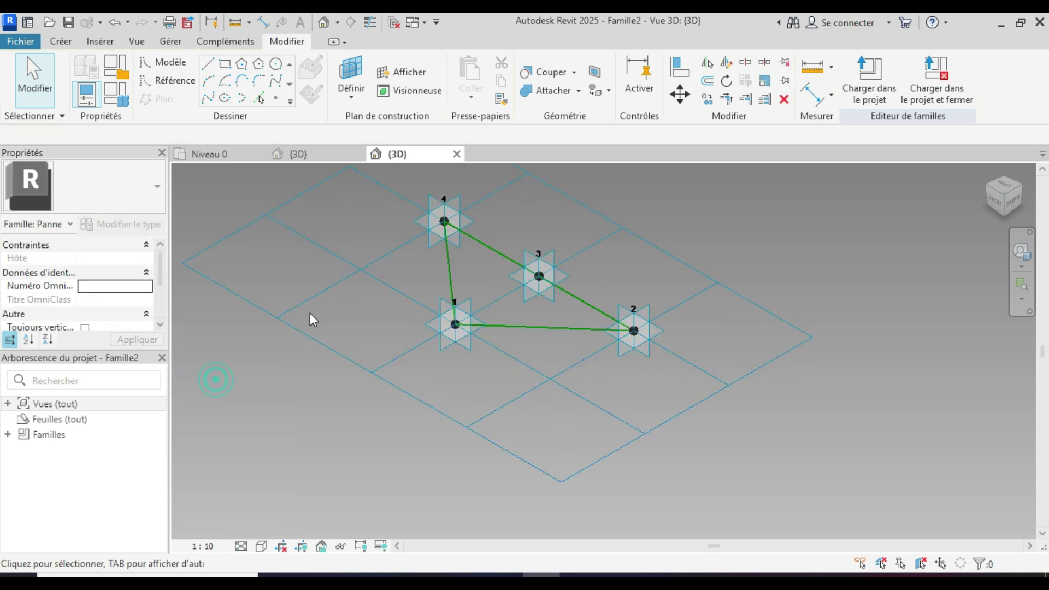
Step: Place a reference point near the middle of the reference line between grid points 1 and 2
{"action": "scroll", "coordinate": [389, 393], "scroll_direction": "down", "scroll_amount": 2}
{"action": "middle_click_drag", "start_coordinate": [806, 391], "coordinate": [549, 473], "text": "shift"}
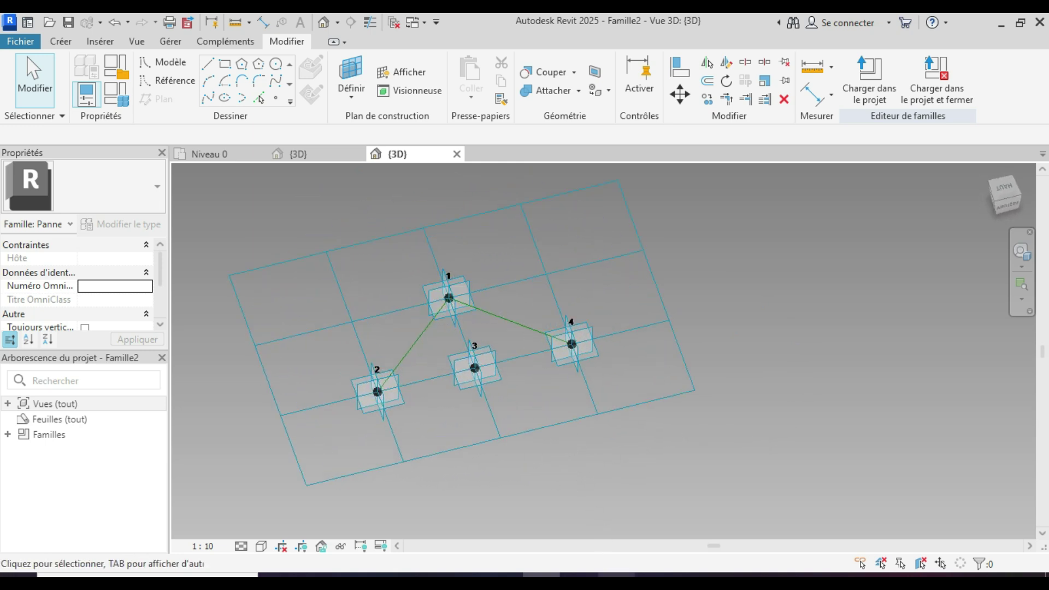
{"action": "left_click", "coordinate": [637, 558]}
{"action": "middle_click_drag", "start_coordinate": [433, 425], "coordinate": [465, 420], "text": "shift"}
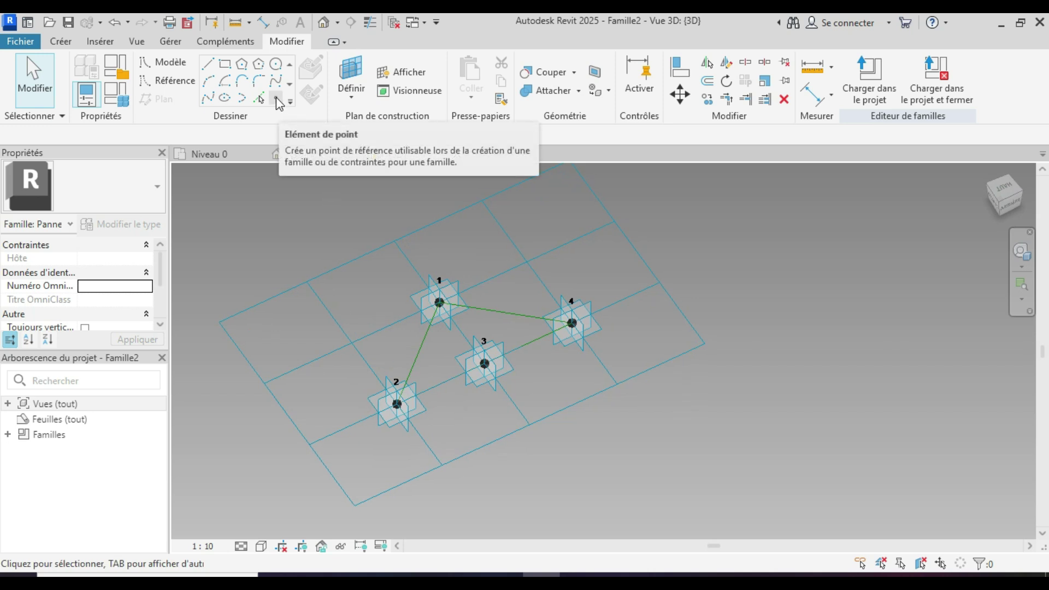
{"action": "key", "text": "l"}
{"action": "key", "text": "i"}
{"action": "scroll", "coordinate": [436, 370], "scroll_direction": "up", "scroll_amount": 5}
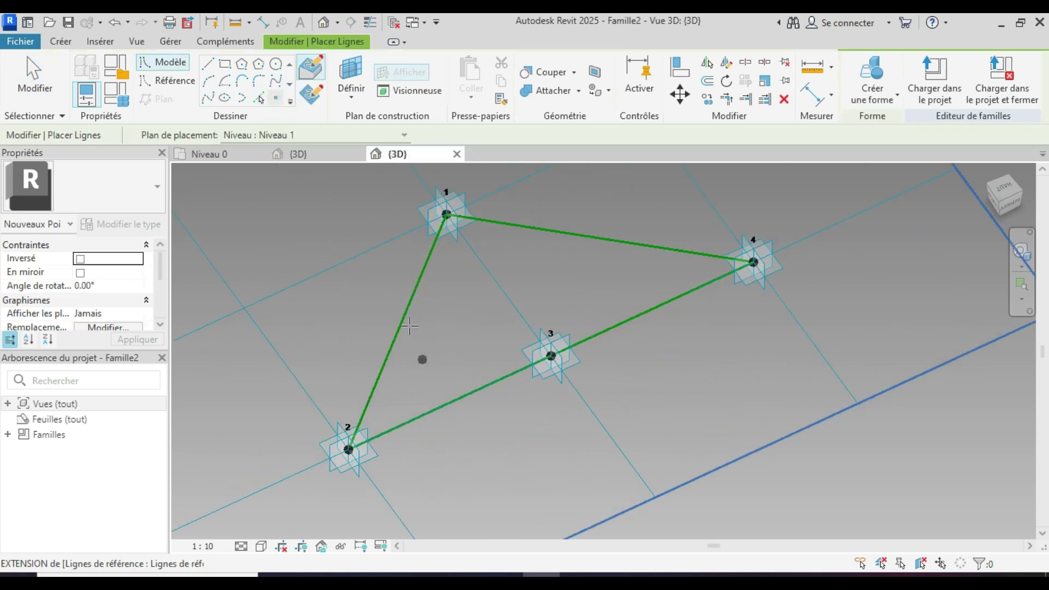
{"action": "left_click", "coordinate": [405, 316]}
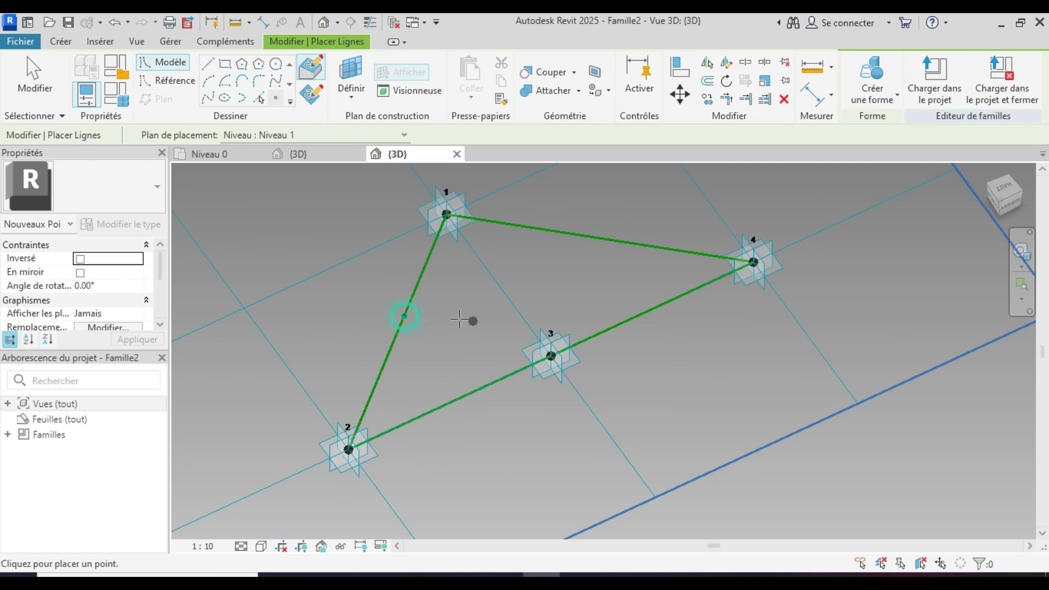
{"action": "scroll", "coordinate": [455, 304], "scroll_direction": "down", "scroll_amount": 2}
{"action": "scroll", "coordinate": [274, 295], "scroll_direction": "up", "scroll_amount": 2}
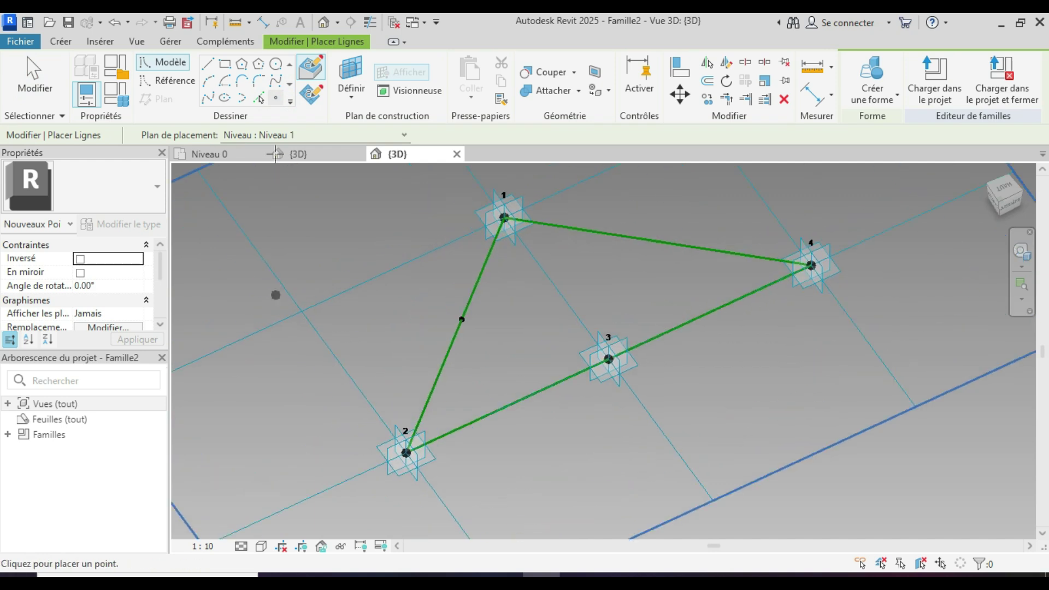
Step: Sketch a rectangle of about 70 by 50 starting at the new reference point, using that point's plane as the work plane
{"action": "left_click", "coordinate": [226, 70]}
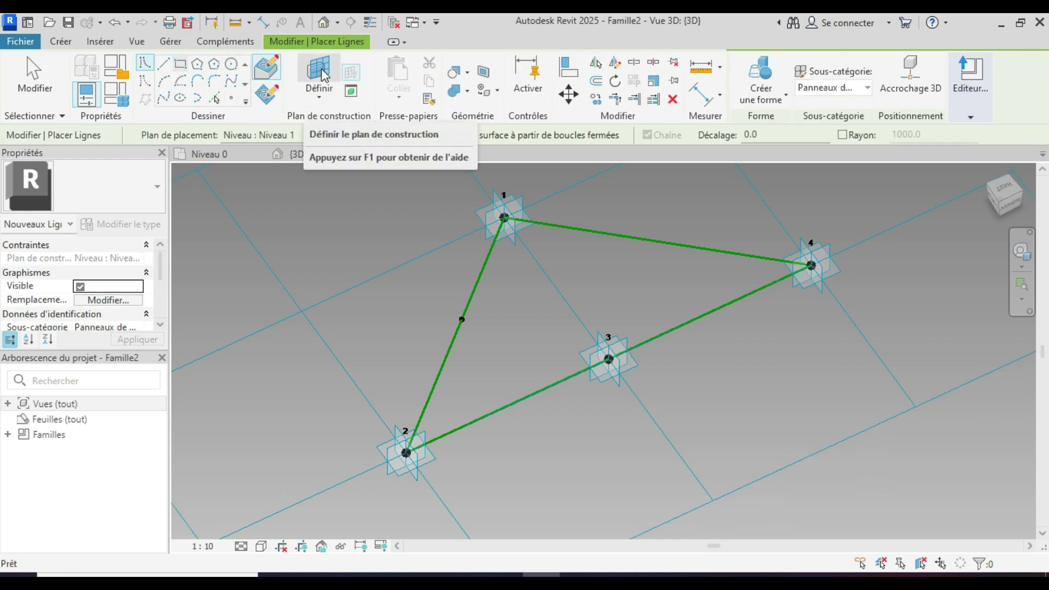
{"action": "left_click", "coordinate": [321, 68]}
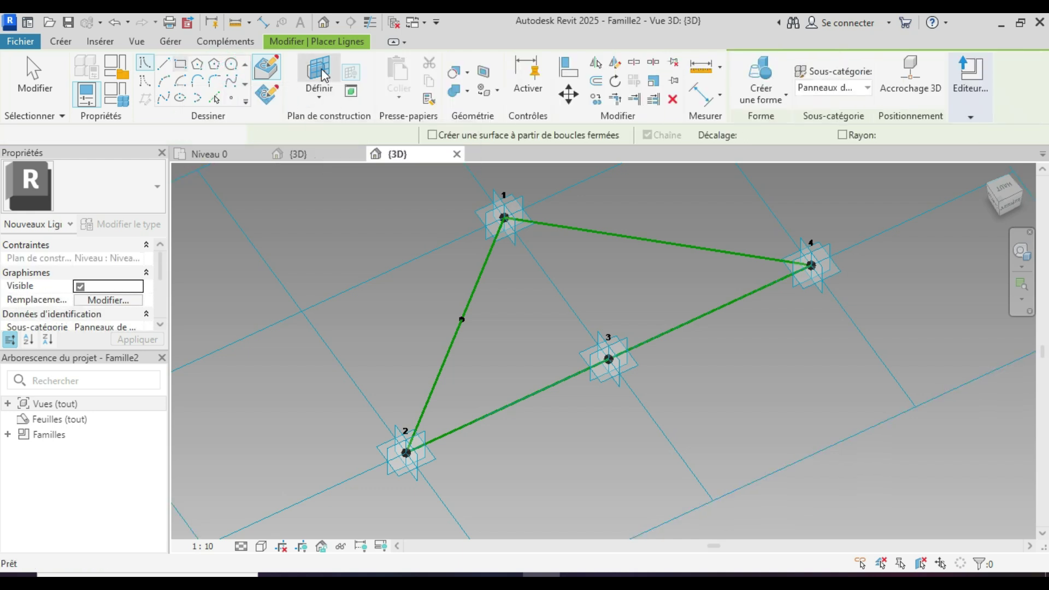
{"action": "scroll", "coordinate": [413, 314], "scroll_direction": "up", "scroll_amount": 2}
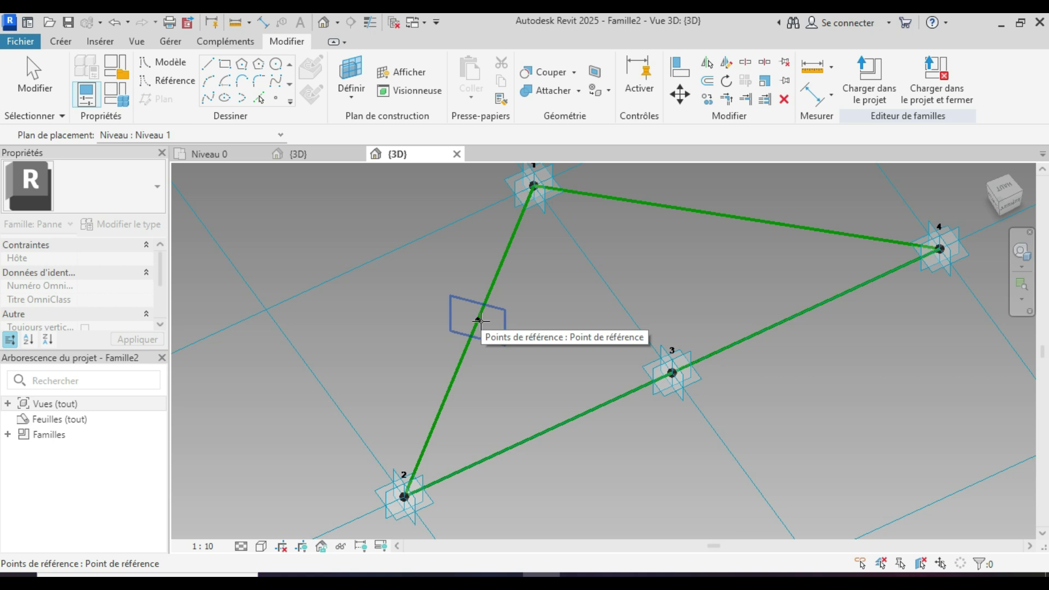
{"action": "left_click", "coordinate": [479, 320]}
{"action": "scroll", "coordinate": [479, 320], "scroll_direction": "up", "scroll_amount": 4}
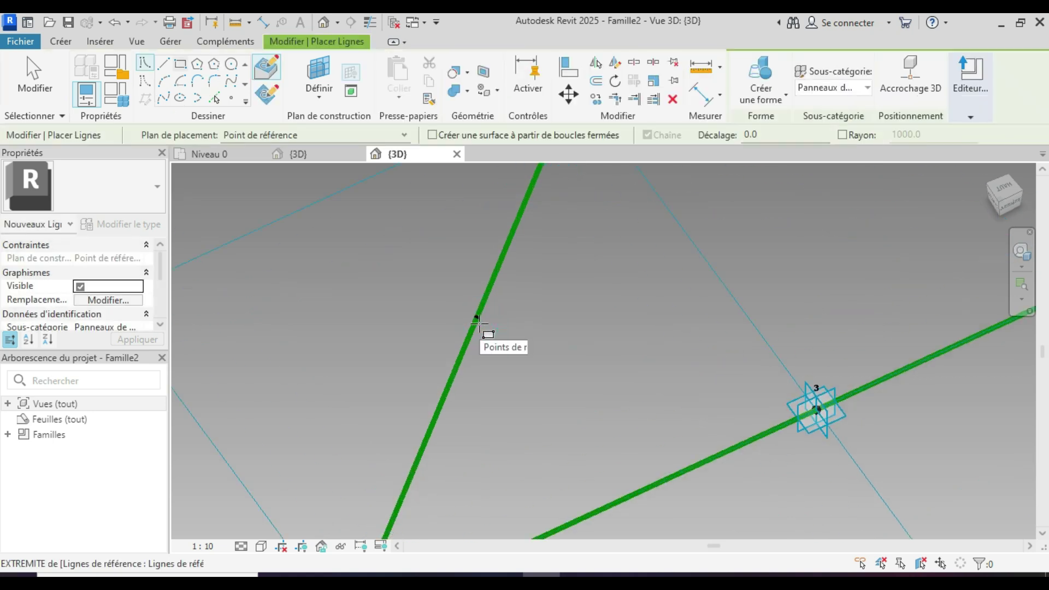
{"action": "left_click", "coordinate": [476, 317]}
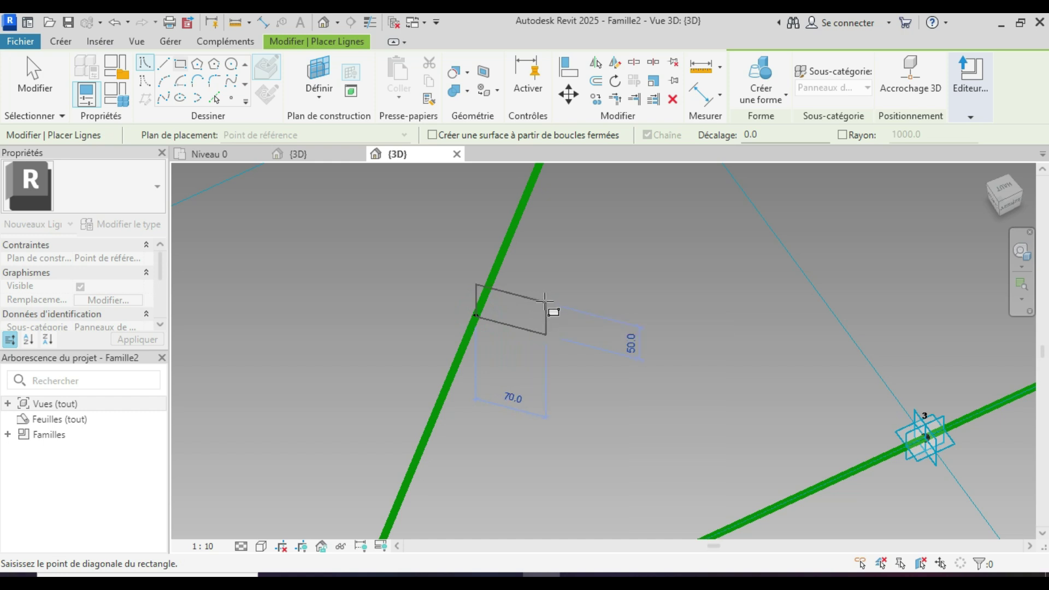
{"action": "left_click", "coordinate": [550, 306]}
{"action": "middle_click_drag", "start_coordinate": [604, 302], "coordinate": [628, 245], "text": "shift"}
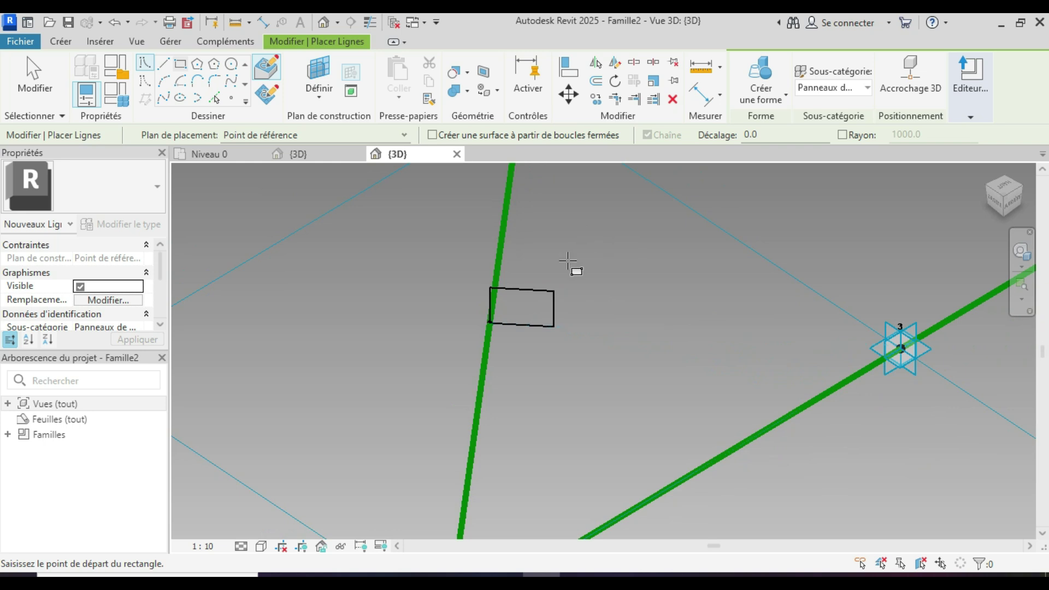
{"action": "key", "text": "Escape"}
{"action": "key", "text": "Escape"}
Step: Set the height of the sketched rectangle on the reference line to 60
{"action": "scroll", "coordinate": [535, 336], "scroll_direction": "up", "scroll_amount": 3}
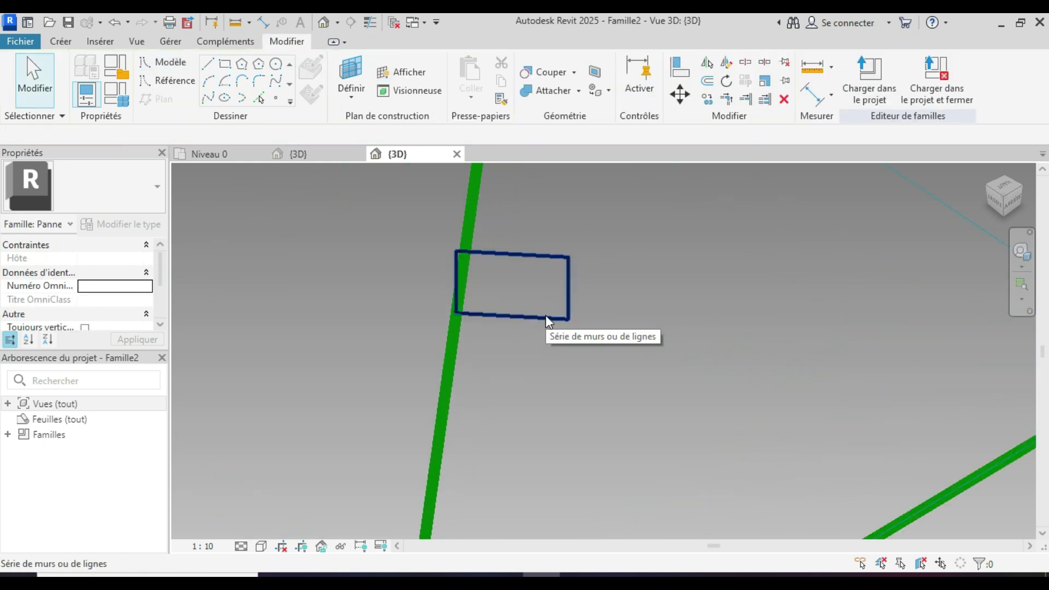
{"action": "left_click", "coordinate": [545, 317]}
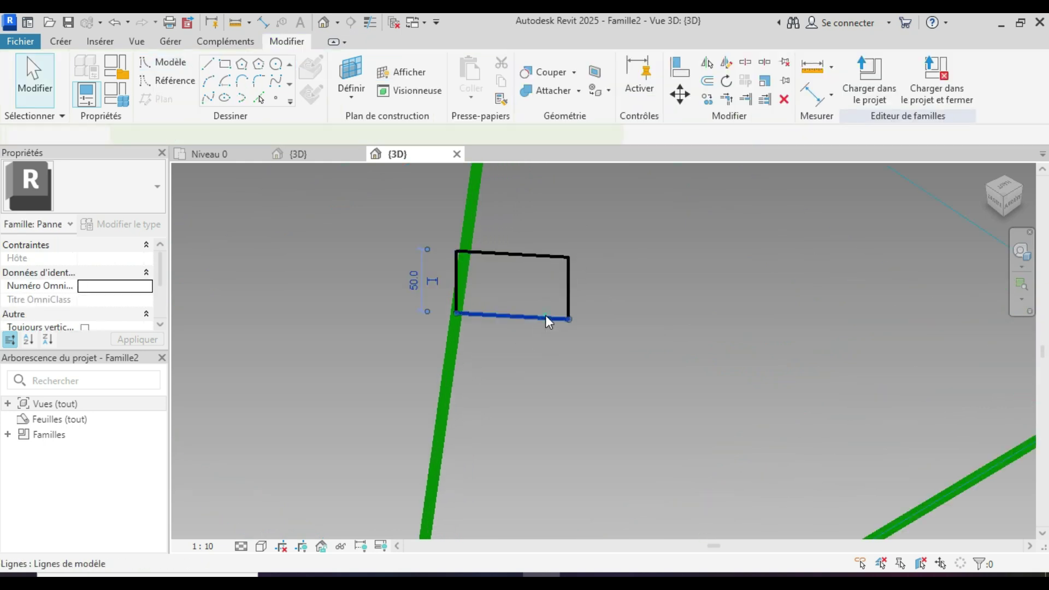
{"action": "left_click", "coordinate": [415, 283]}
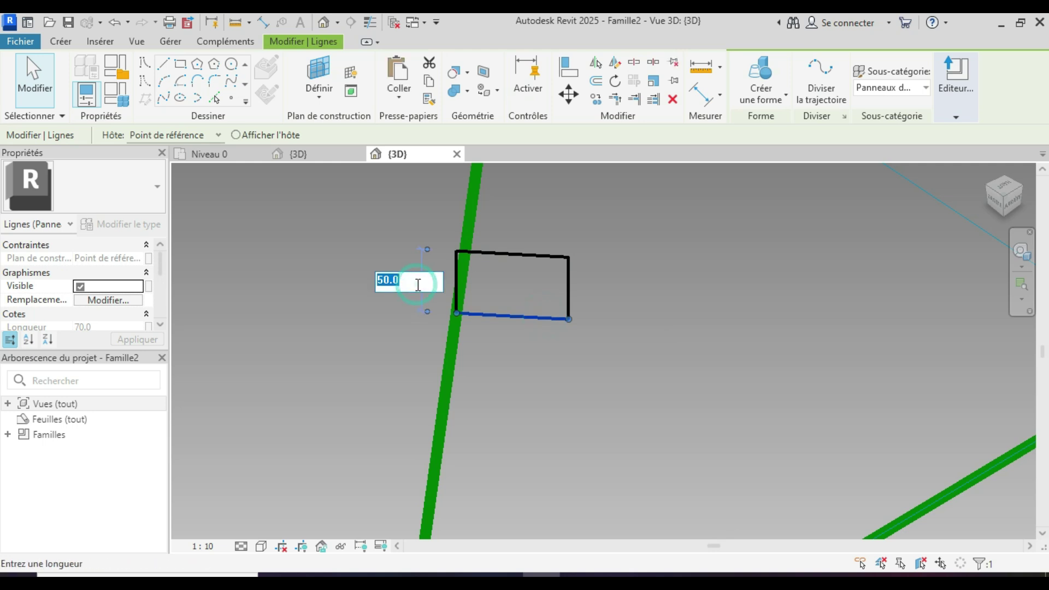
{"action": "type", "text": "60"}
{"action": "key", "text": "Return"}
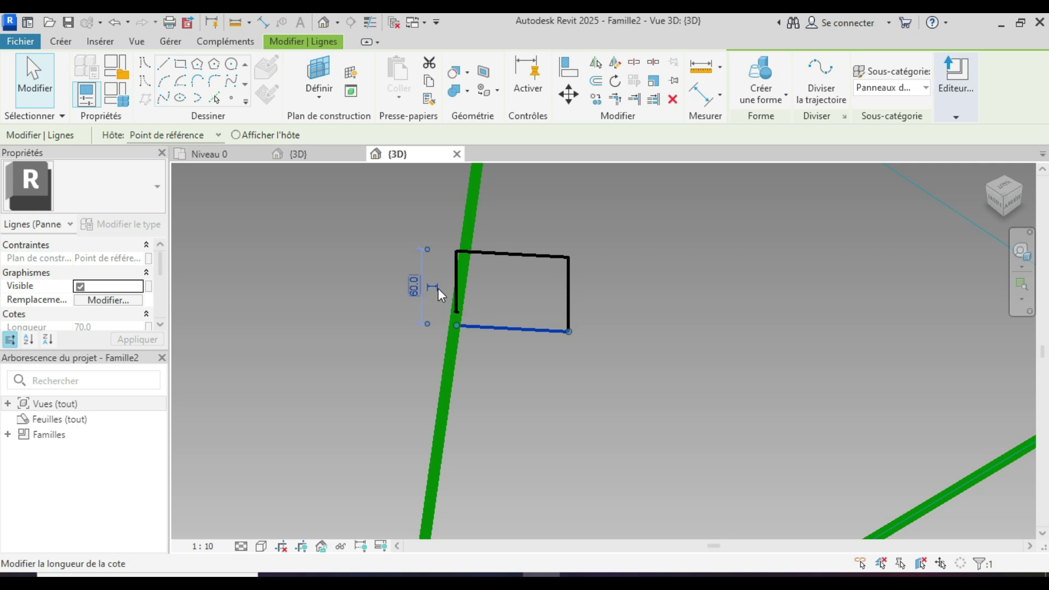
{"action": "left_click", "coordinate": [611, 293]}
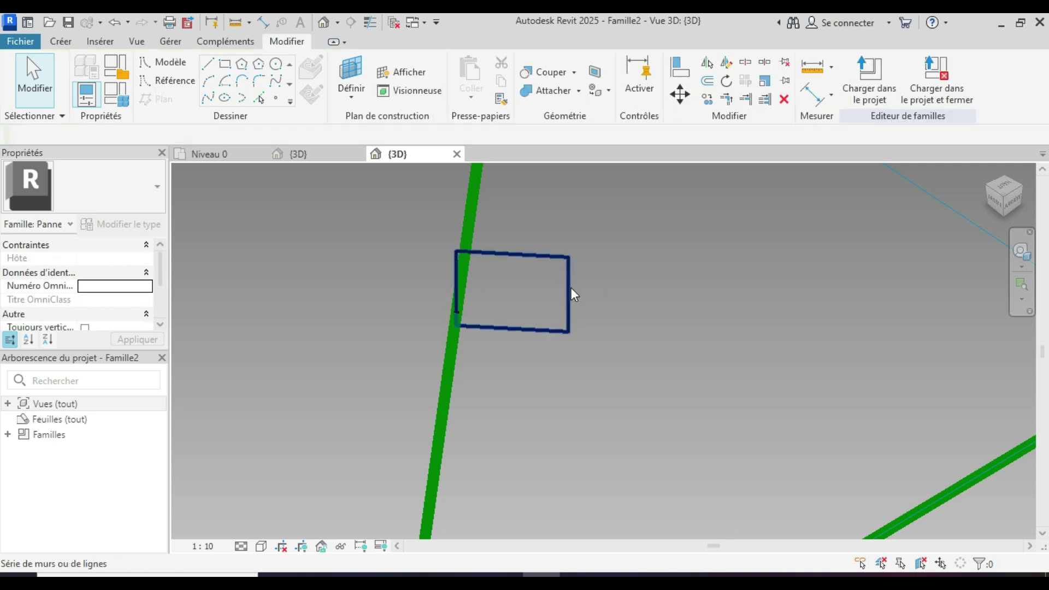
Step: Set the width of the sketched rectangle to 80
{"action": "left_click", "coordinate": [570, 288]}
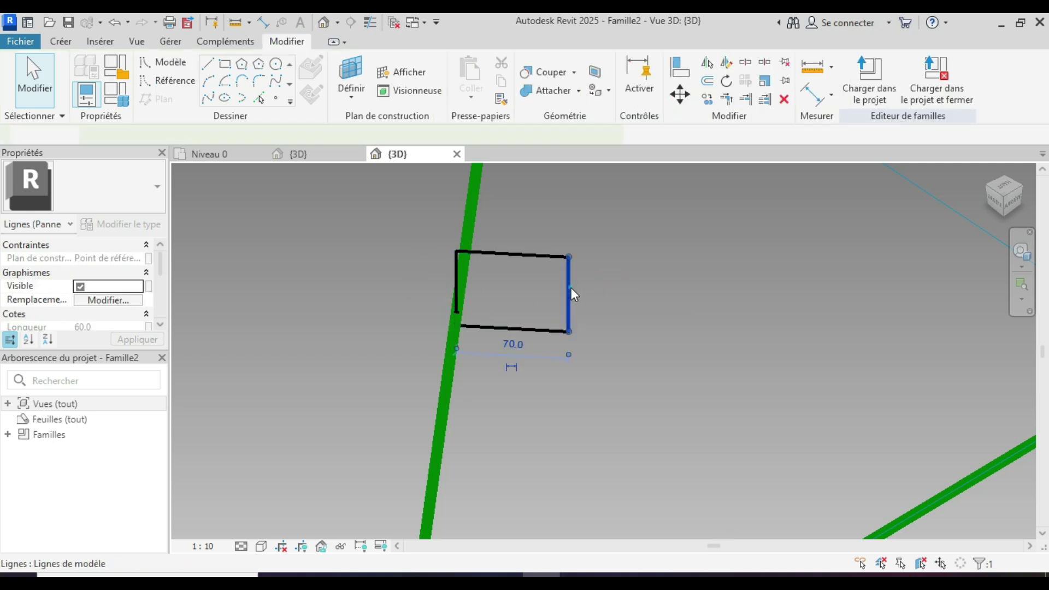
{"action": "left_click", "coordinate": [510, 347]}
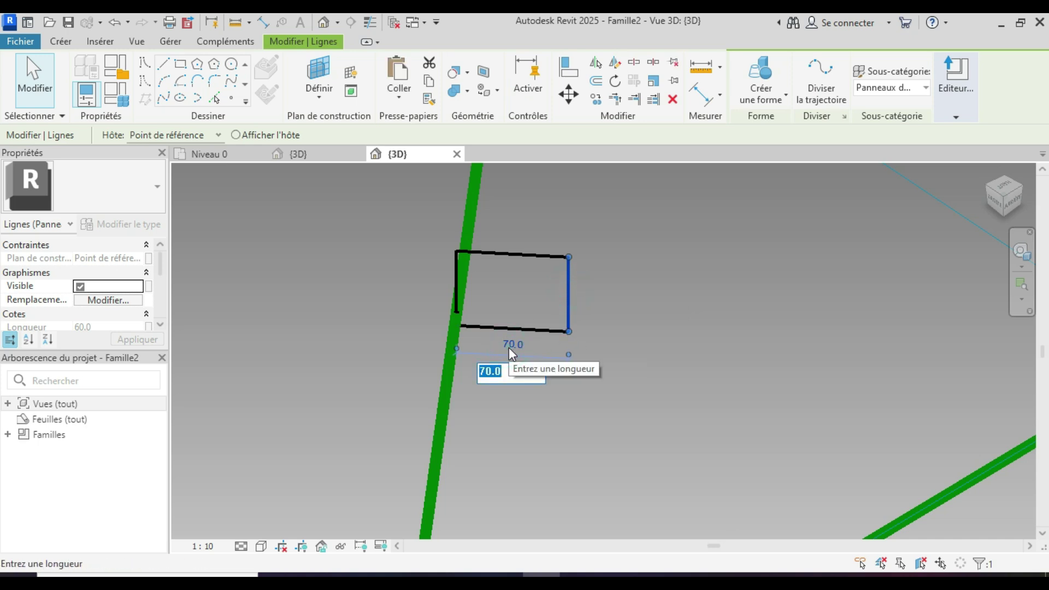
{"action": "type", "text": "80"}
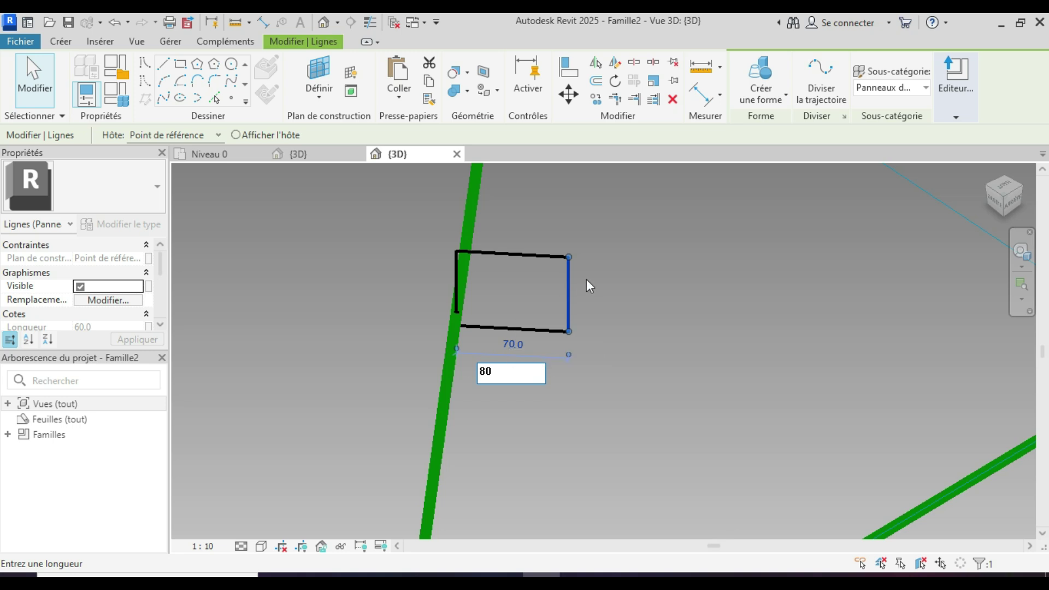
{"action": "left_click", "coordinate": [614, 271]}
{"action": "scroll", "coordinate": [367, 281], "scroll_direction": "down", "scroll_amount": 2}
{"action": "key", "text": "Escape"}
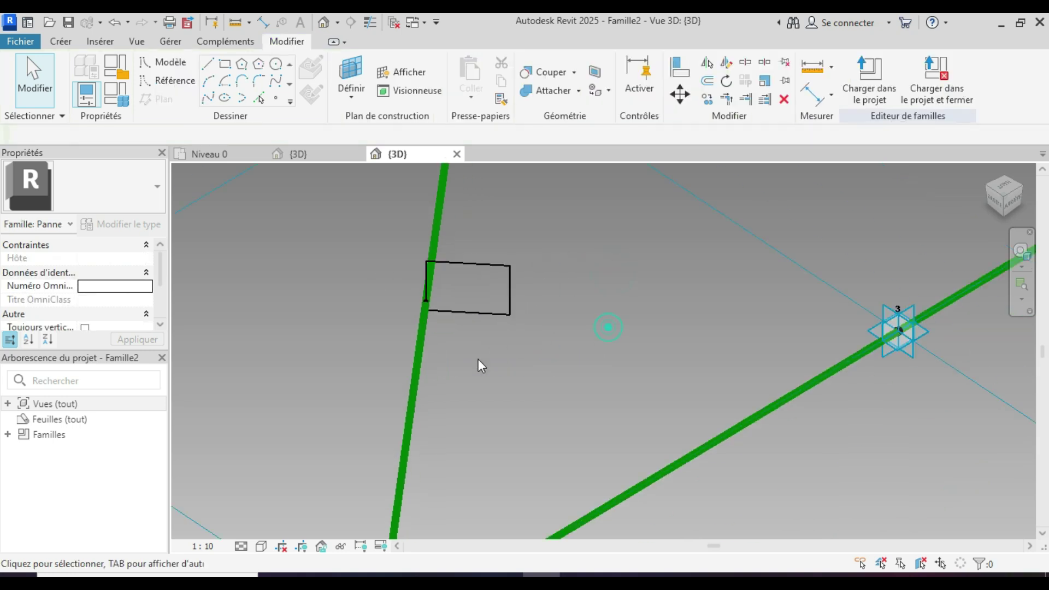
Step: Create a solid form by sweeping the rectangle profile along the whole chain of triangle reference lines
{"action": "scroll", "coordinate": [478, 359], "scroll_direction": "down", "scroll_amount": 2}
{"action": "middle_click_drag", "start_coordinate": [571, 327], "coordinate": [550, 335], "text": "shift"}
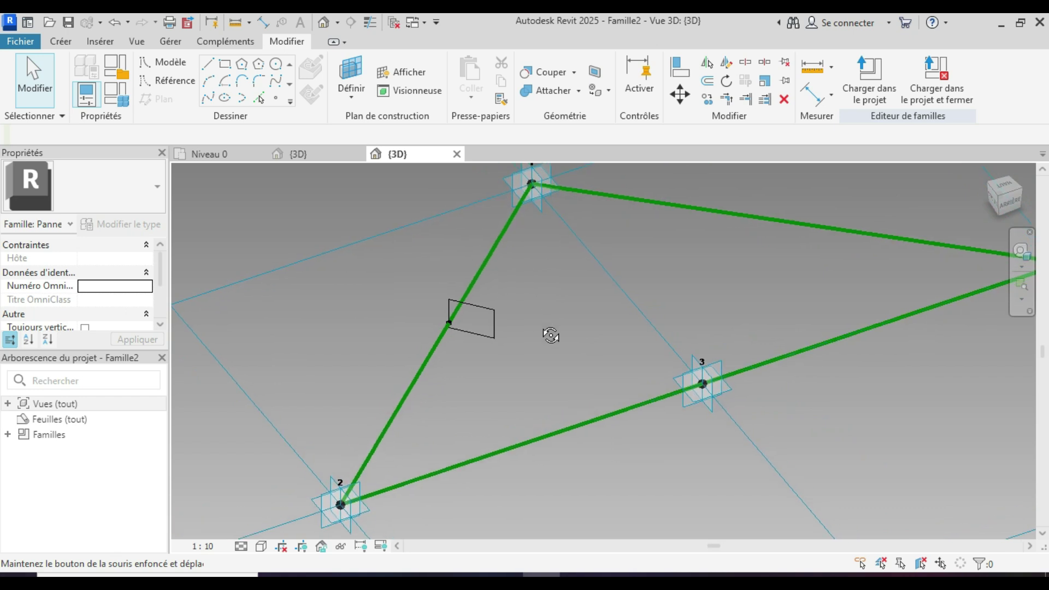
{"action": "left_click", "coordinate": [493, 311]}
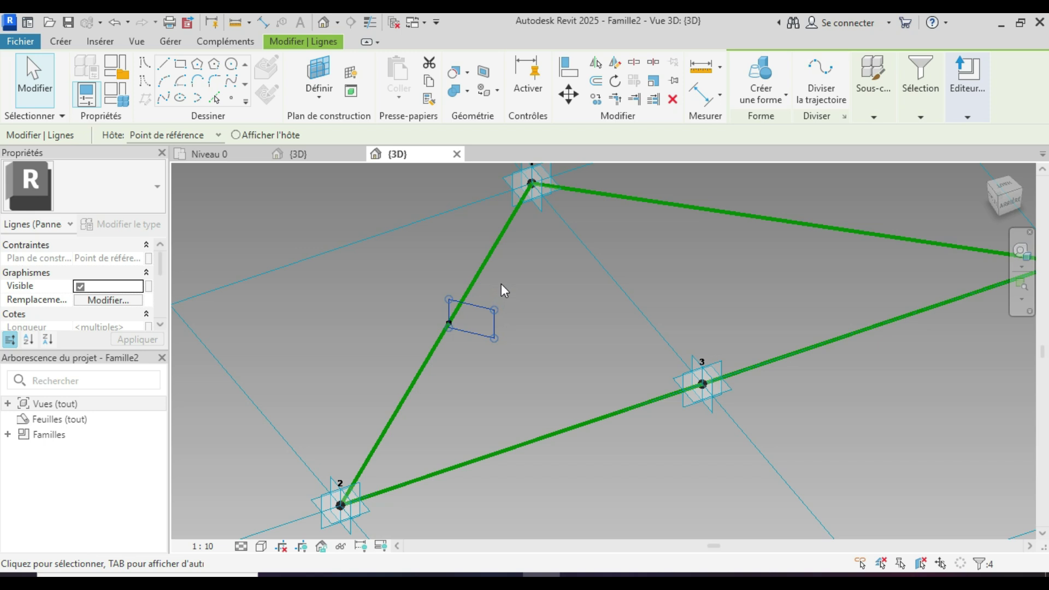
{"action": "key", "text": "Tab"}
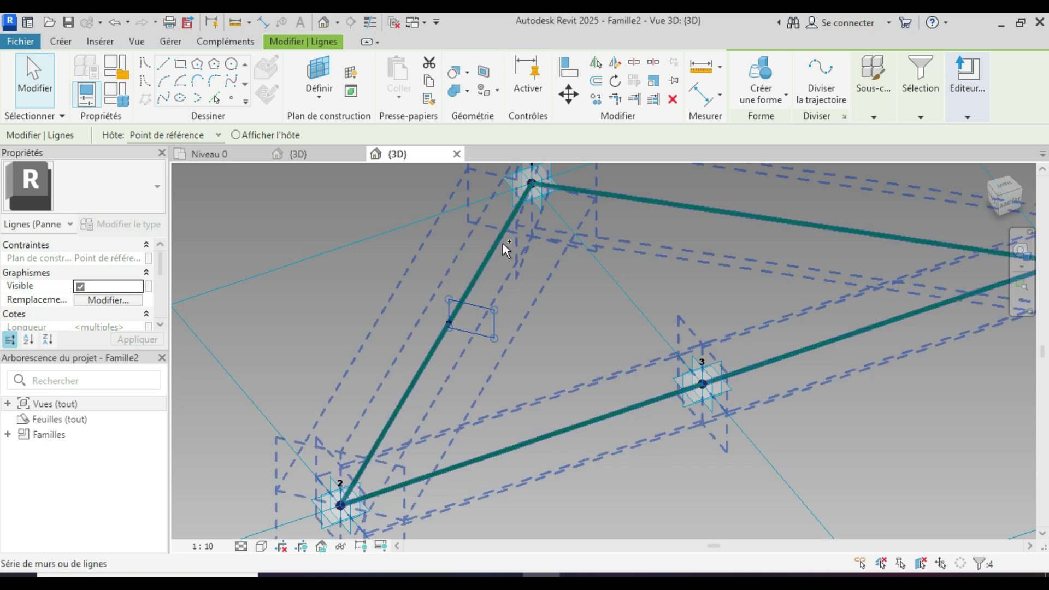
{"action": "left_click", "coordinate": [502, 244]}
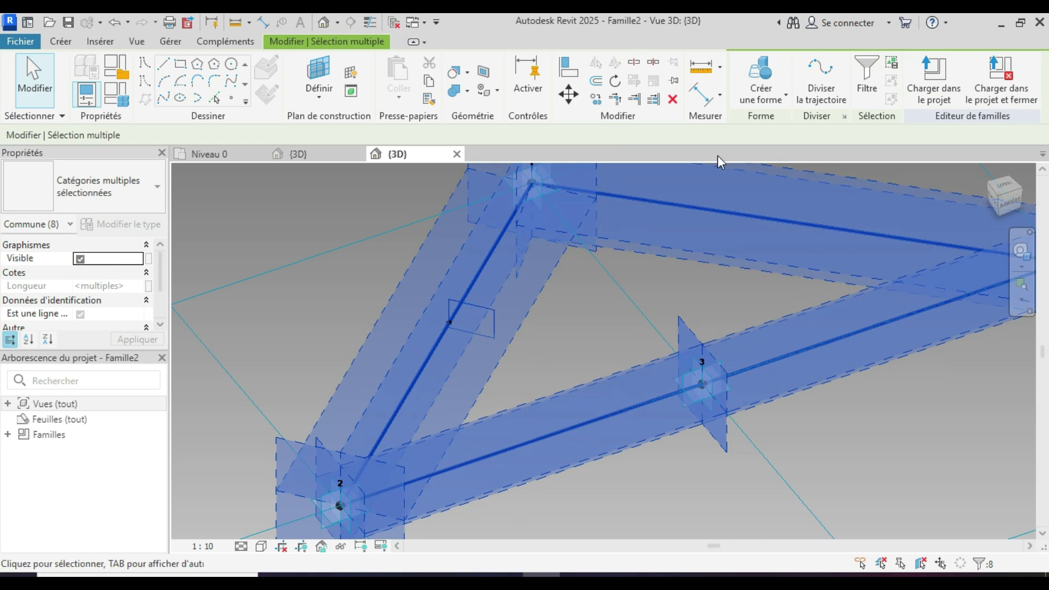
{"action": "scroll", "coordinate": [392, 376], "scroll_direction": "down", "scroll_amount": 2}
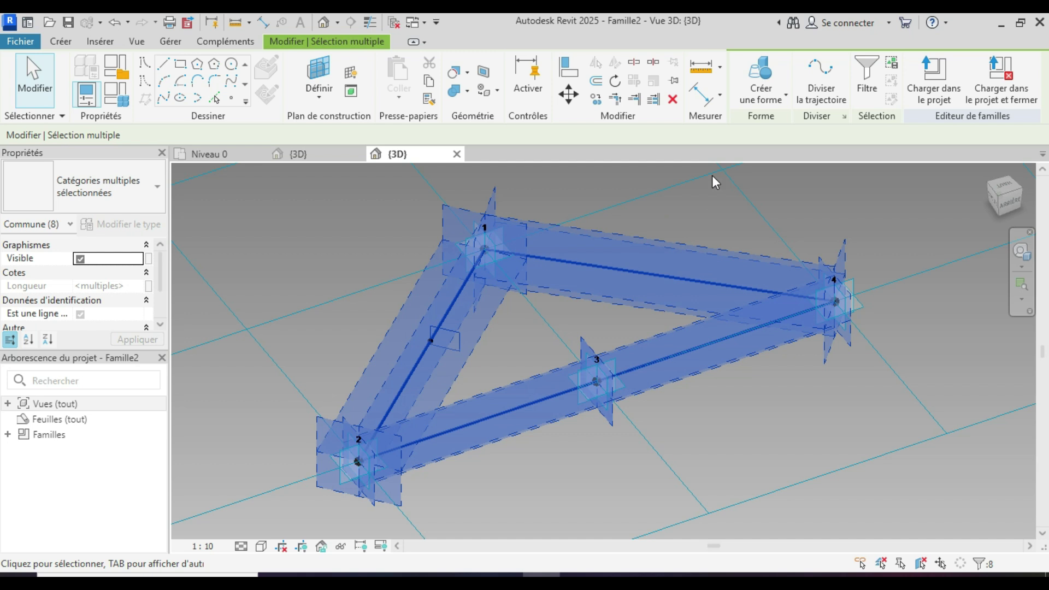
{"action": "left_click", "coordinate": [764, 105]}
{"action": "left_click", "coordinate": [771, 129]}
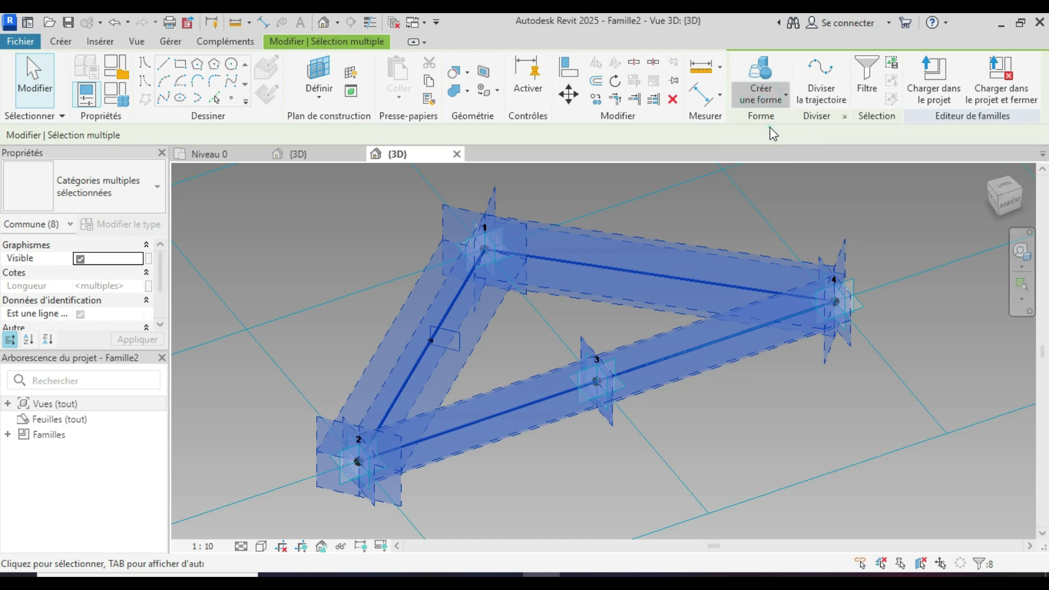
{"action": "middle_click_drag", "start_coordinate": [616, 437], "coordinate": [589, 477], "text": "shift"}
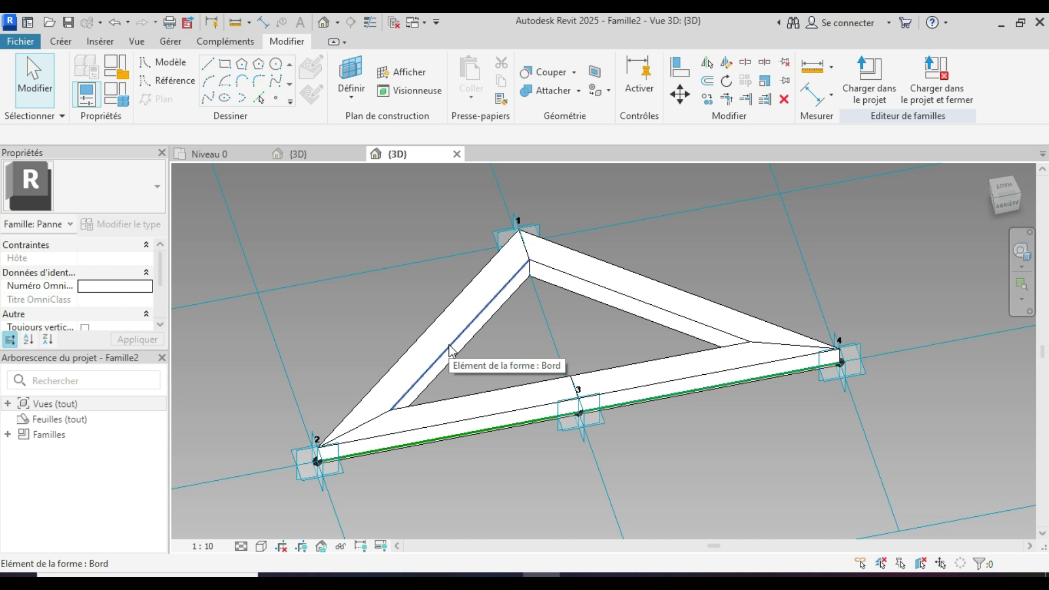
Step: Create a new material named NN from the material setting of the swept triangular frame
{"action": "left_click", "coordinate": [431, 366]}
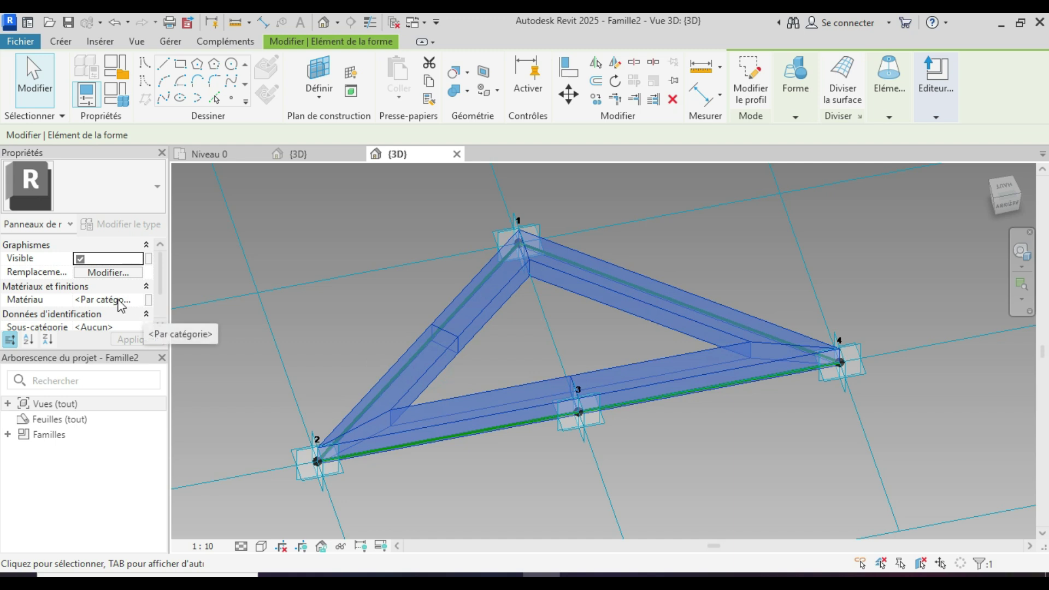
{"action": "left_click", "coordinate": [138, 300]}
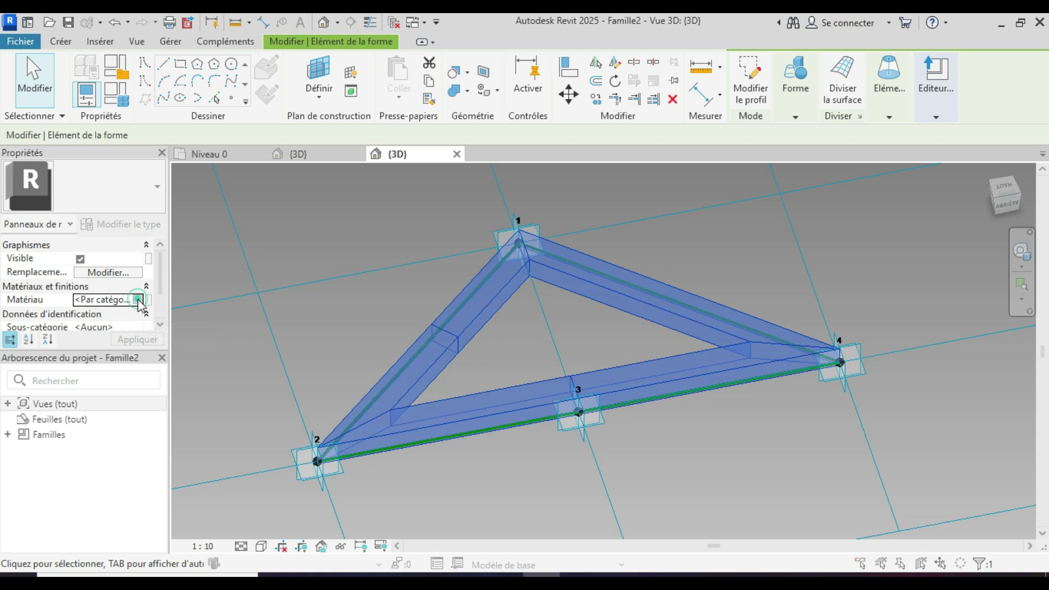
{"action": "left_click", "coordinate": [138, 300]}
{"action": "left_click", "coordinate": [255, 459]}
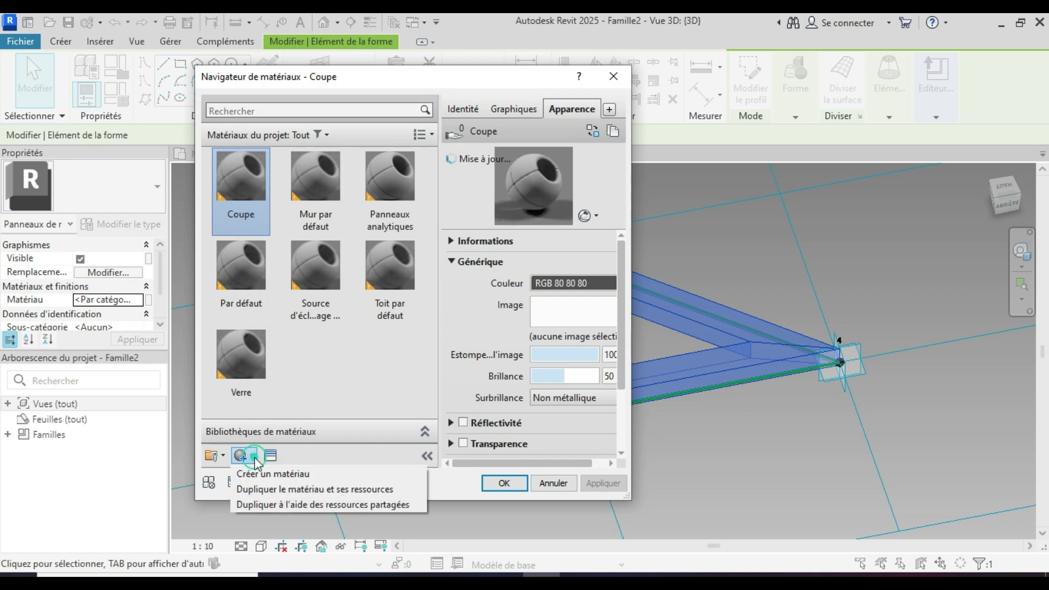
{"action": "left_click", "coordinate": [262, 473]}
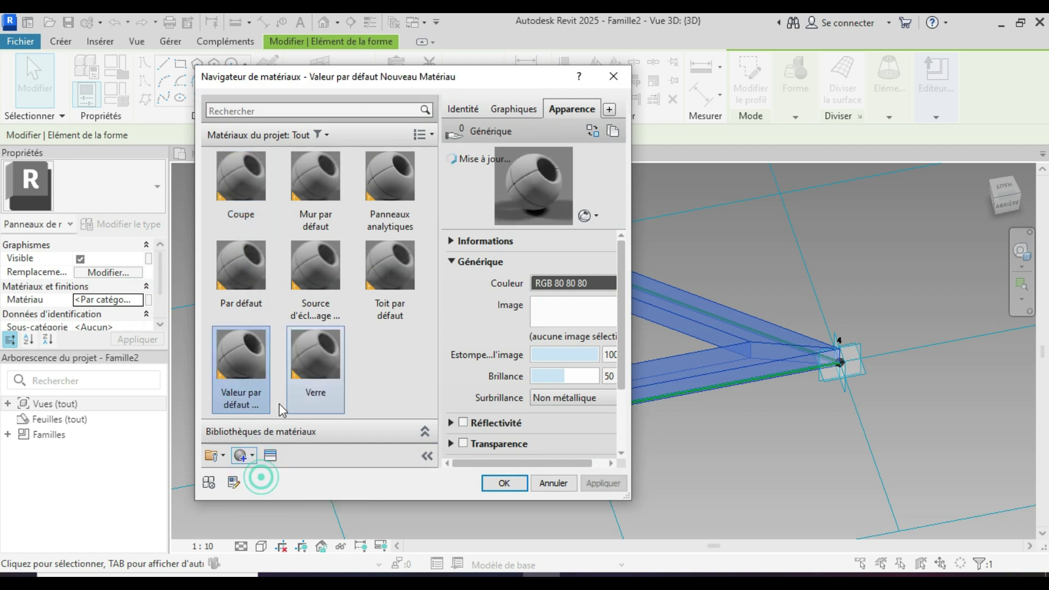
{"action": "right_click", "coordinate": [244, 407]}
{"action": "left_click", "coordinate": [287, 457]}
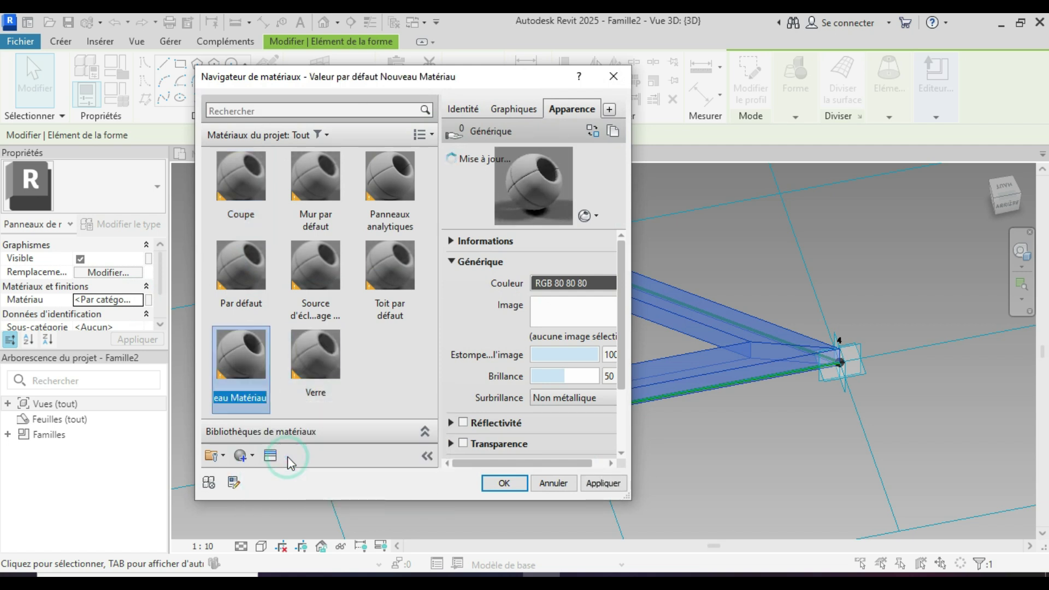
{"action": "type", "text": "NN"}
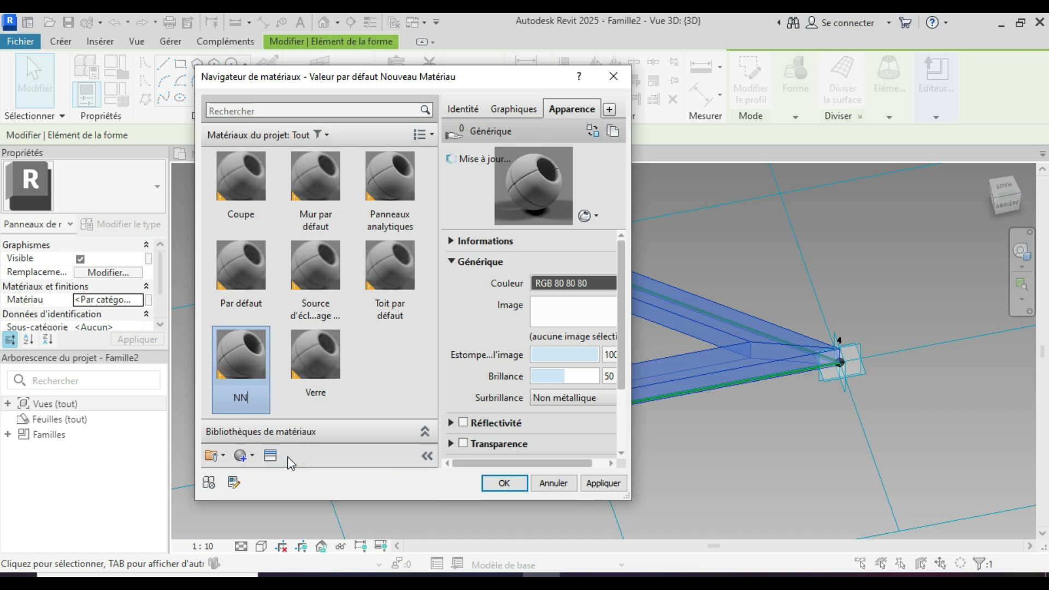
Step: Give material NN the "Abstrait blanc" appearance and assign it to the triangular frame
{"action": "left_click", "coordinate": [270, 455]}
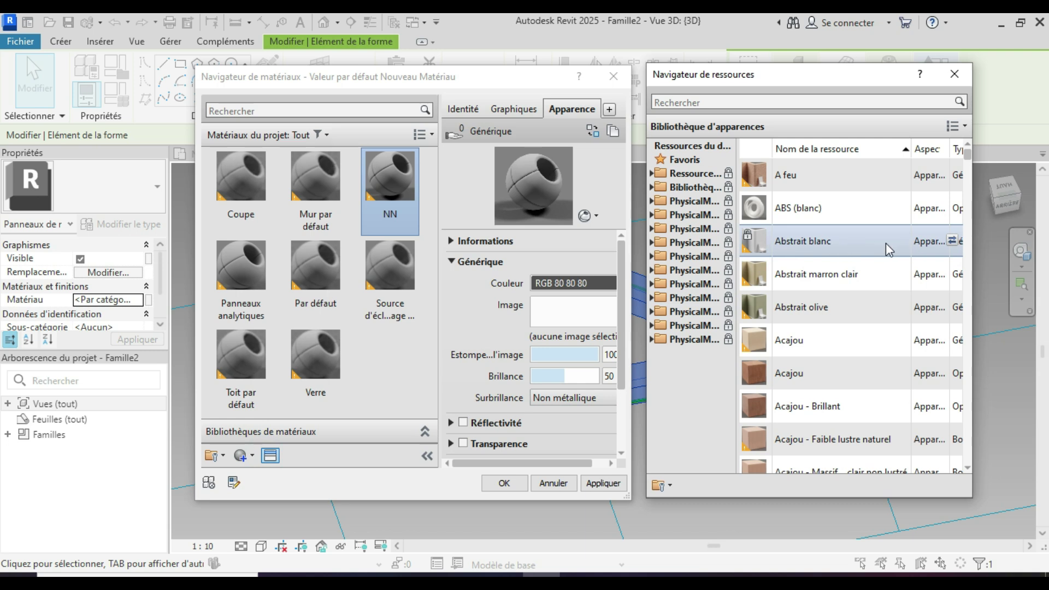
{"action": "left_click", "coordinate": [952, 243]}
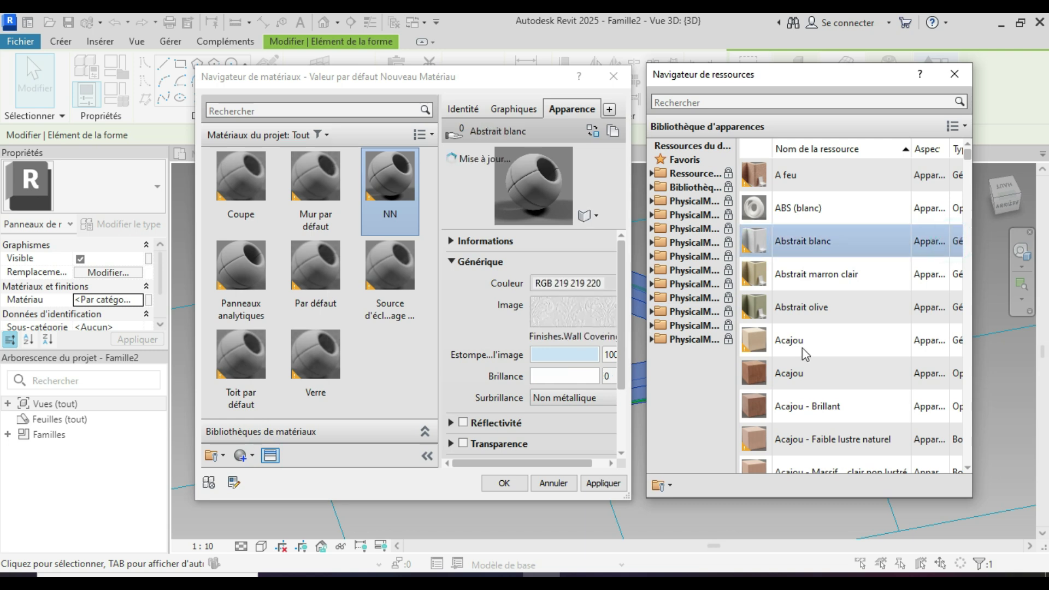
{"action": "left_click", "coordinate": [607, 485]}
{"action": "left_click", "coordinate": [506, 485]}
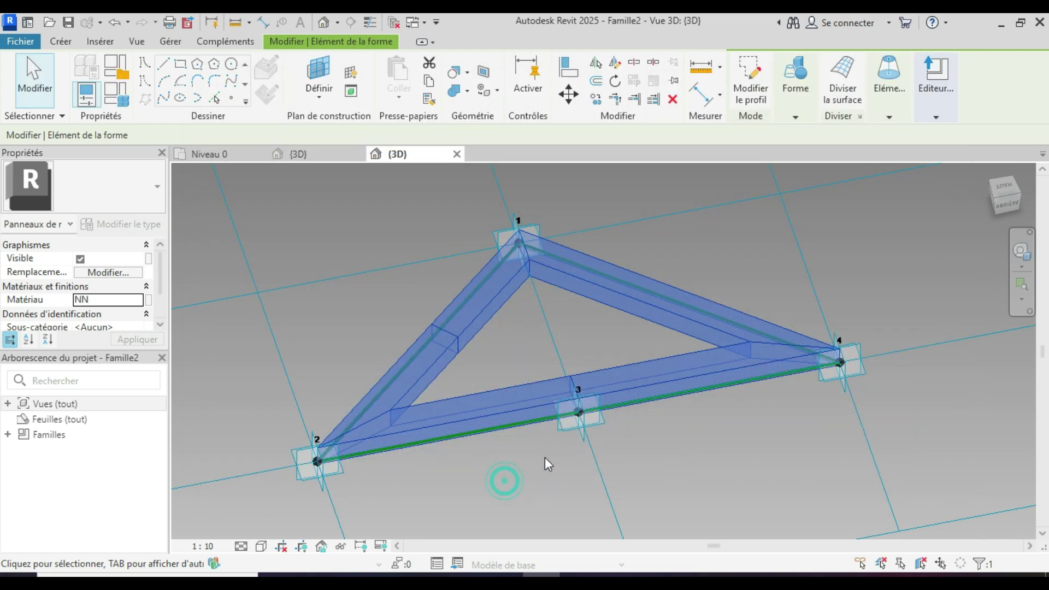
{"action": "left_click", "coordinate": [683, 465]}
Step: Load the panel family into the MOTIF EN TRIANGLE project and show its 3D view
{"action": "middle_click_drag", "start_coordinate": [686, 394], "coordinate": [708, 434], "text": "shift"}
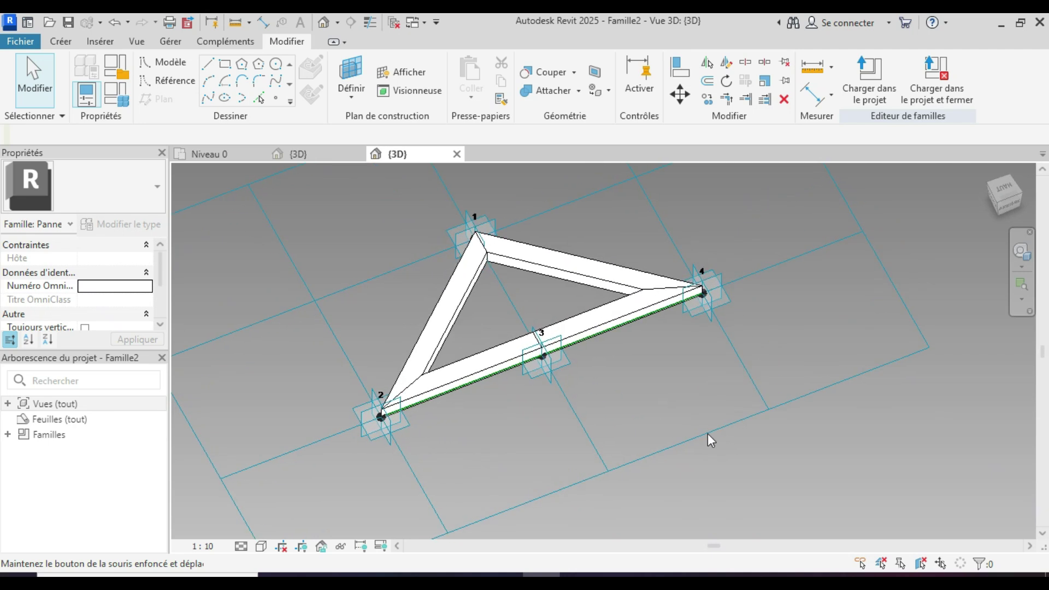
{"action": "left_click", "coordinate": [868, 108]}
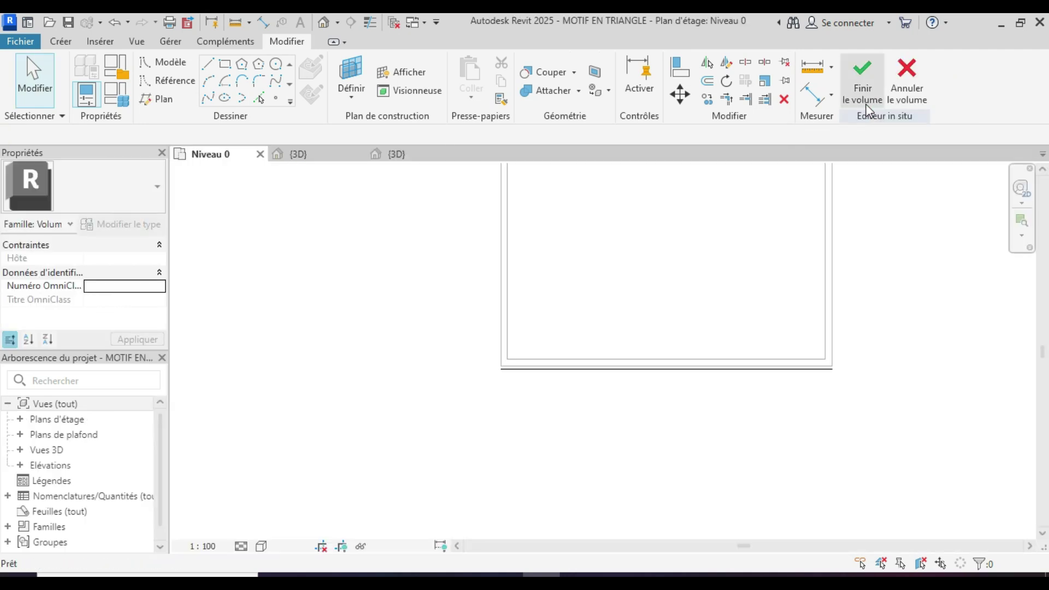
{"action": "left_click", "coordinate": [301, 155]}
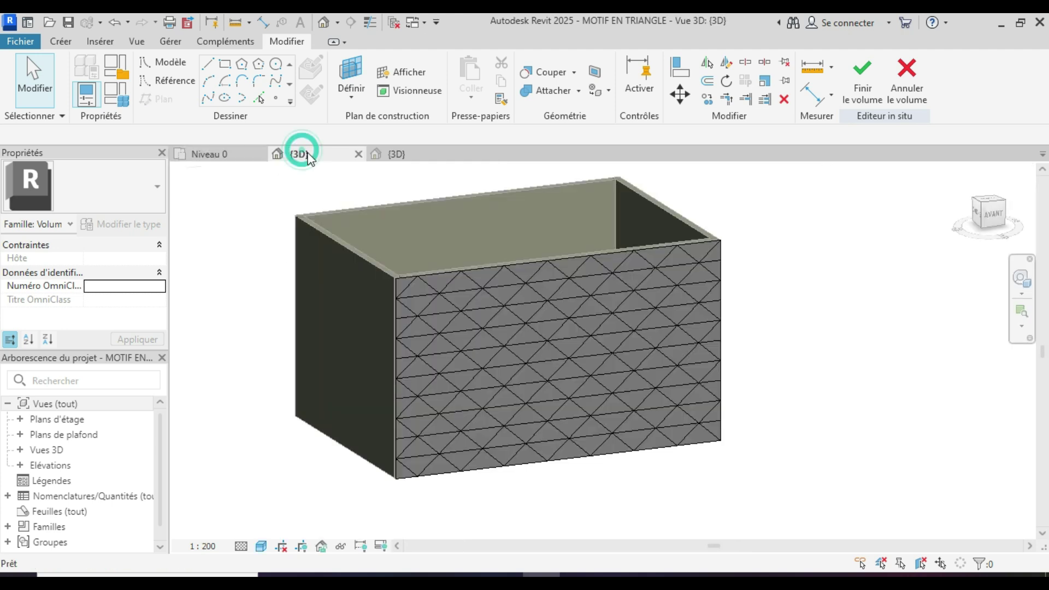
Step: Change the type of the facade's divided surface to Famille2 under Triangle (courbé)
{"action": "middle_click_drag", "start_coordinate": [779, 295], "coordinate": [773, 341], "text": "shift"}
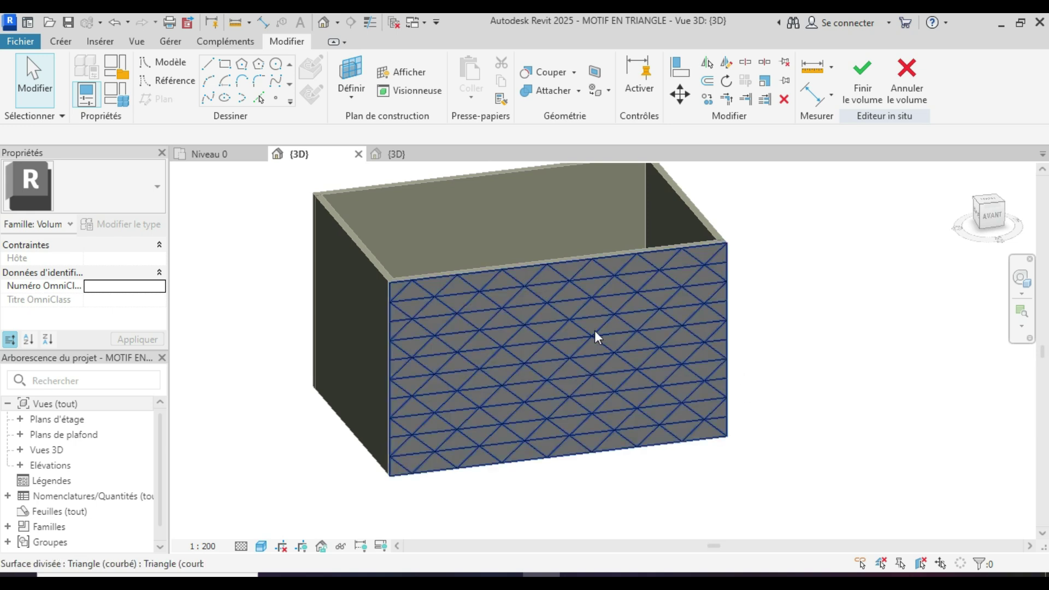
{"action": "left_click", "coordinate": [538, 304]}
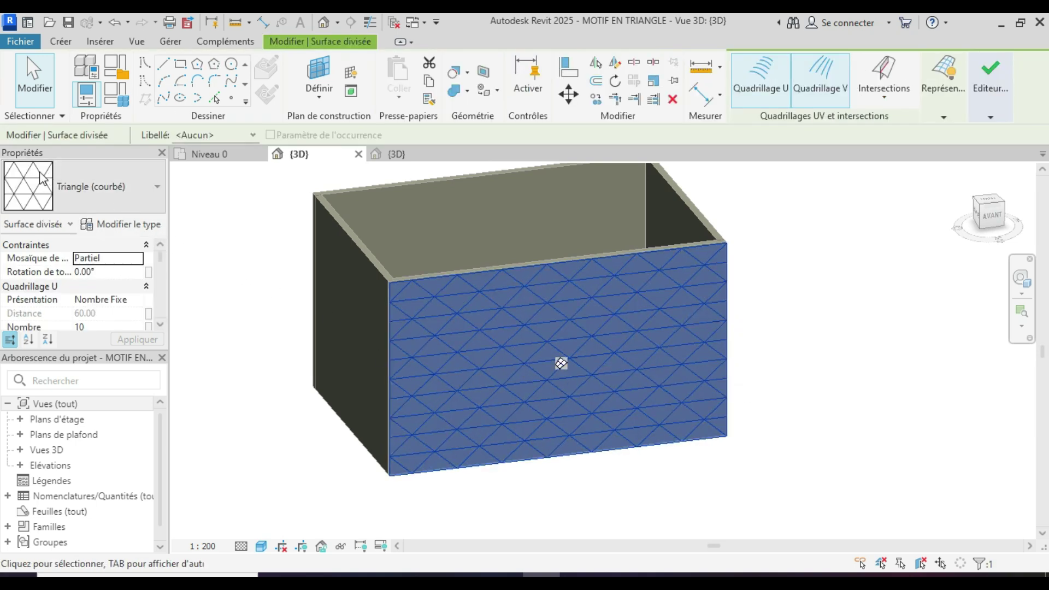
{"action": "left_click", "coordinate": [148, 189]}
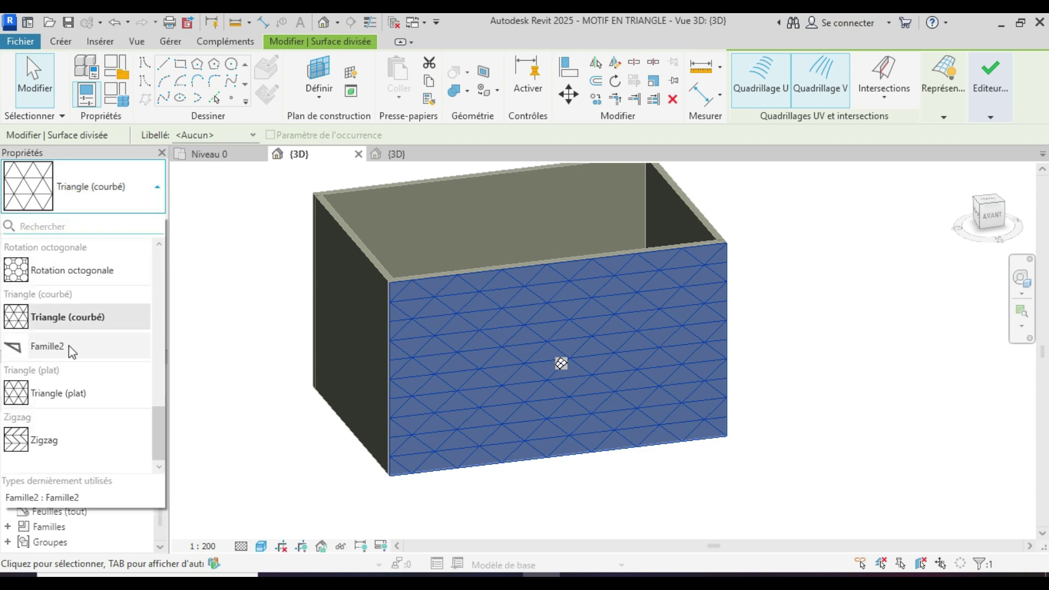
{"action": "mouse_move", "coordinate": [54, 353]}
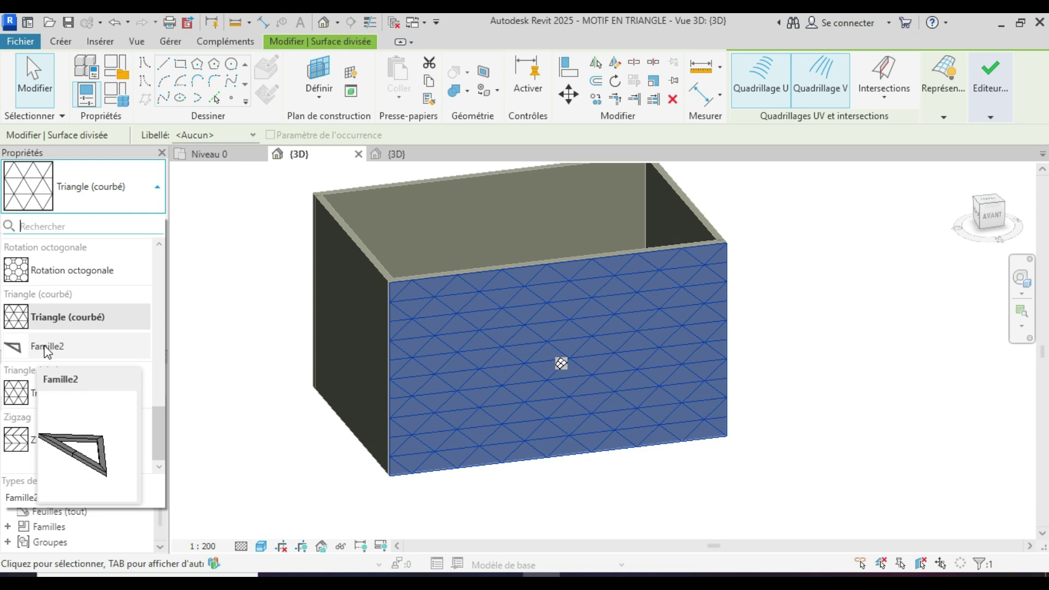
{"action": "left_click", "coordinate": [46, 348]}
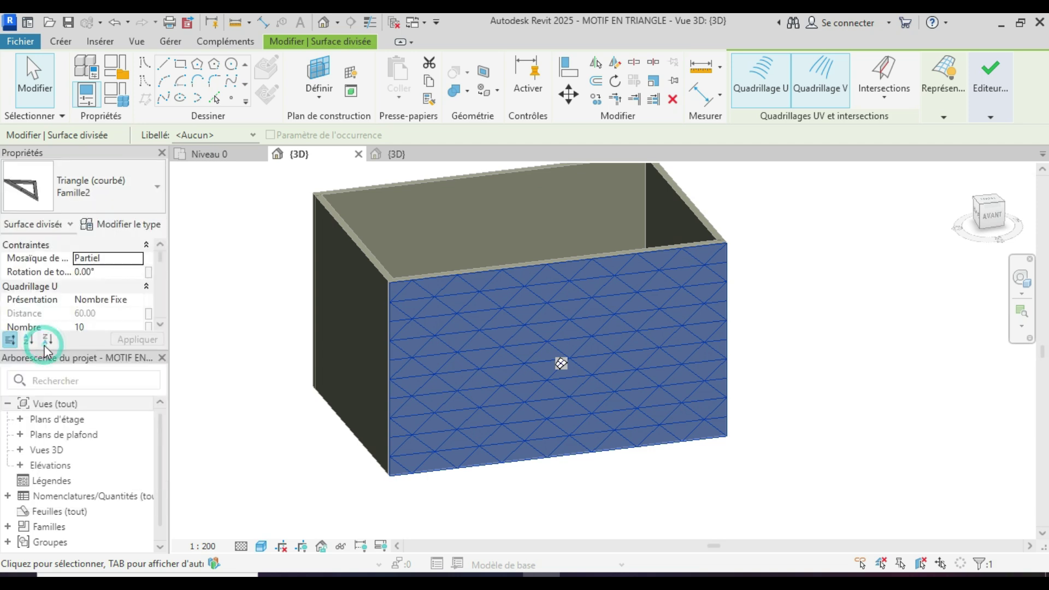
{"action": "left_click", "coordinate": [783, 418]}
{"action": "mouse_move", "coordinate": [793, 425]}
{"action": "middle_mouse_down", "text": "shift"}
{"action": "mouse_move", "coordinate": [810, 389]}
{"action": "mouse_move", "coordinate": [803, 413]}
{"action": "middle_mouse_up", "text": "shift"}
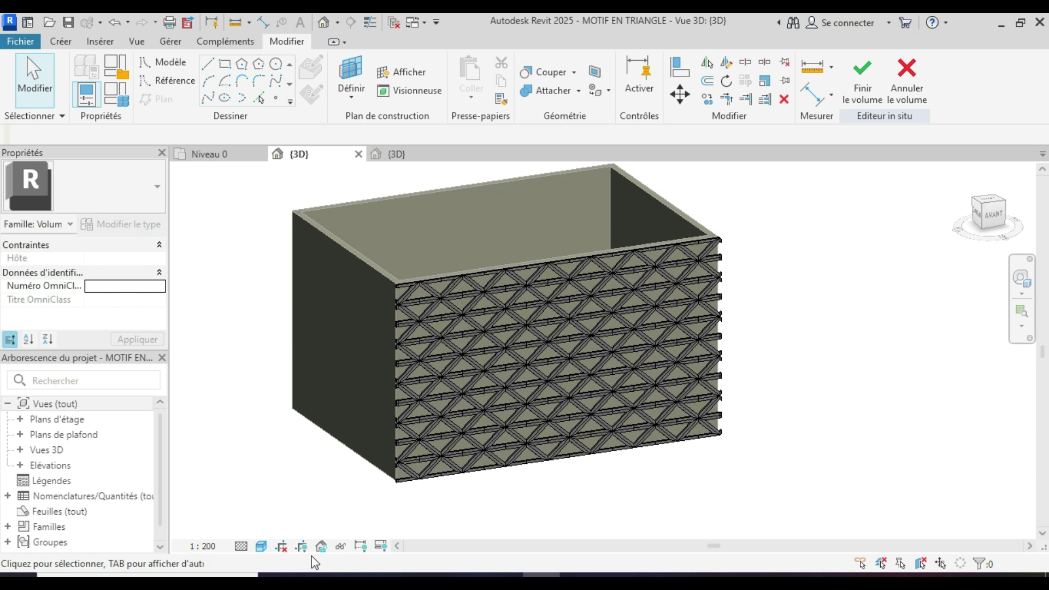
Step: Set the 3D view's visual style to Réaliste and examine the triangular panels on the facade
{"action": "left_click", "coordinate": [267, 545]}
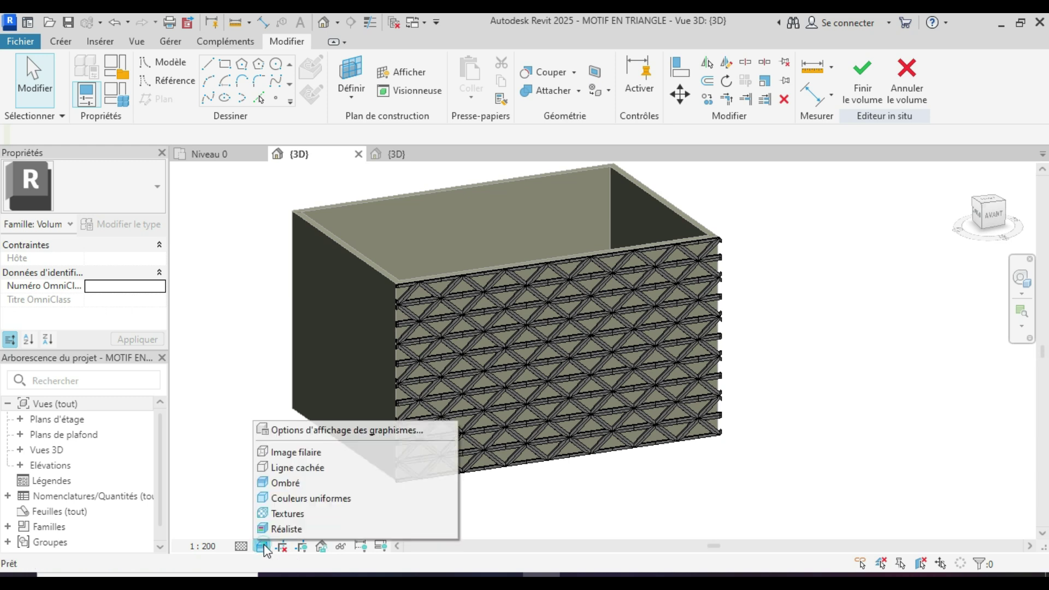
{"action": "left_click", "coordinate": [286, 529]}
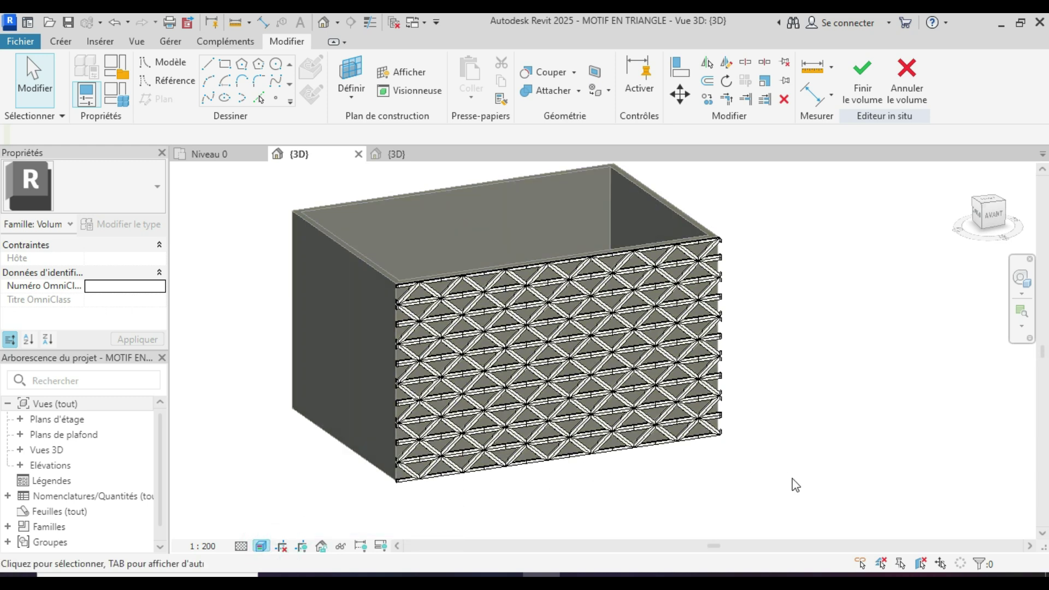
{"action": "scroll", "coordinate": [729, 461], "scroll_direction": "up", "scroll_amount": 2}
{"action": "middle_click_drag", "start_coordinate": [756, 495], "coordinate": [773, 462], "text": "shift"}
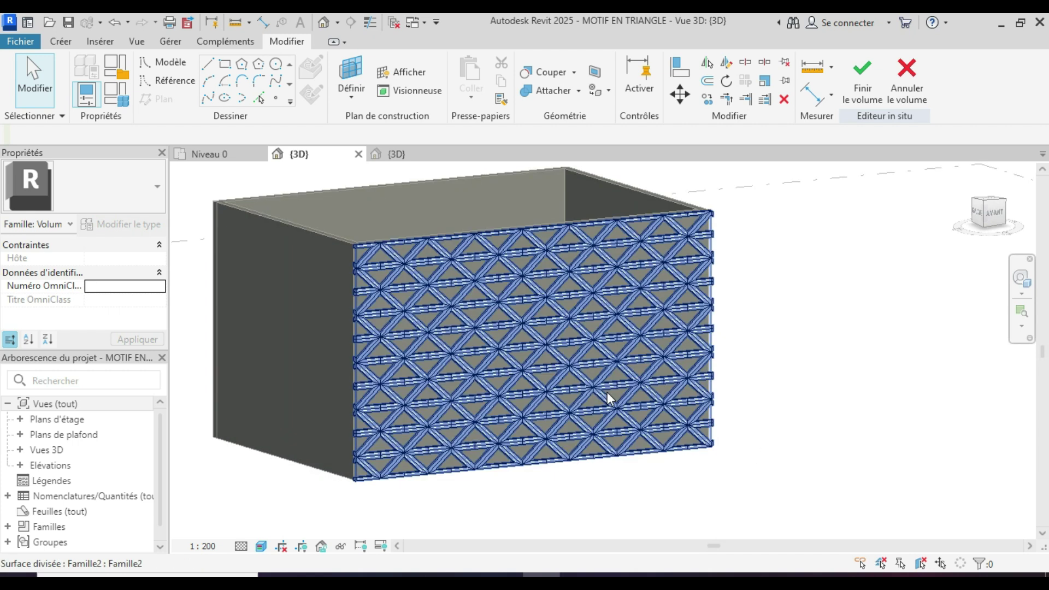
{"action": "scroll", "coordinate": [608, 398], "scroll_direction": "up", "scroll_amount": 2}
{"action": "middle_click_drag", "start_coordinate": [914, 406], "coordinate": [865, 454], "text": "shift"}
Step: Switch to the photo viewer and examine the triangular facade pattern in the reference image 5C.jpg
{"action": "mouse_move", "coordinate": [617, 575]}
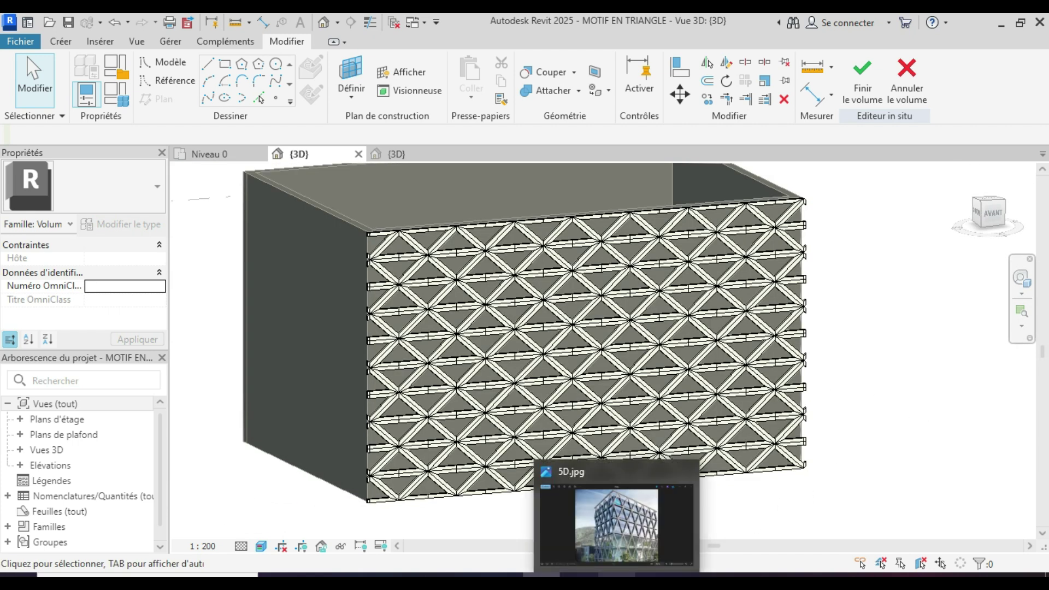
{"action": "left_click", "coordinate": [623, 531]}
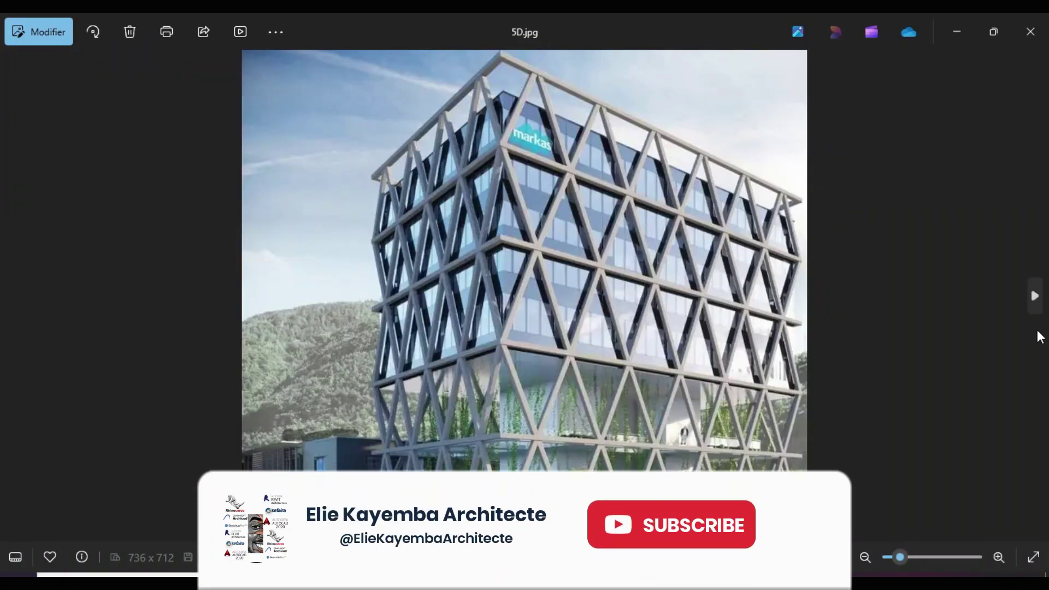
{"action": "left_click", "coordinate": [1030, 306]}
{"action": "left_click", "coordinate": [1030, 305]}
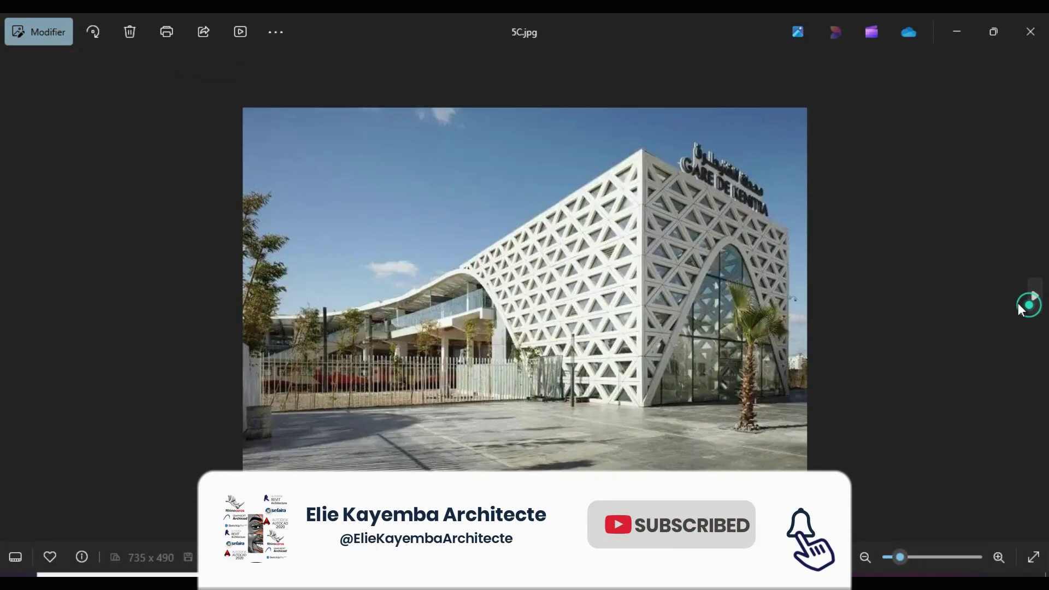
{"action": "scroll", "coordinate": [613, 257], "scroll_direction": "up", "scroll_amount": 3}
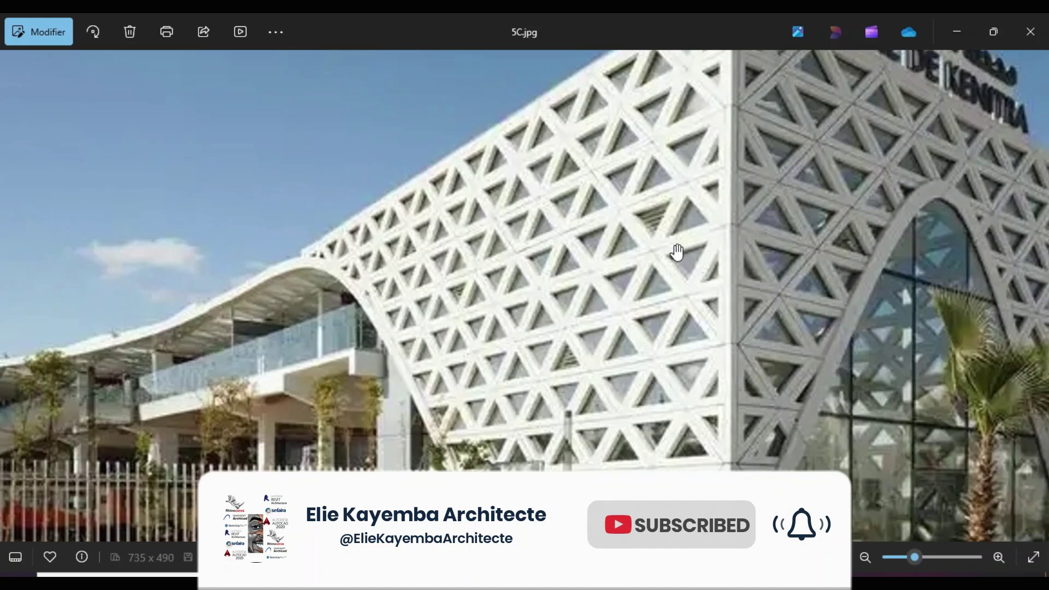
{"action": "scroll", "coordinate": [561, 343], "scroll_direction": "down", "scroll_amount": 3}
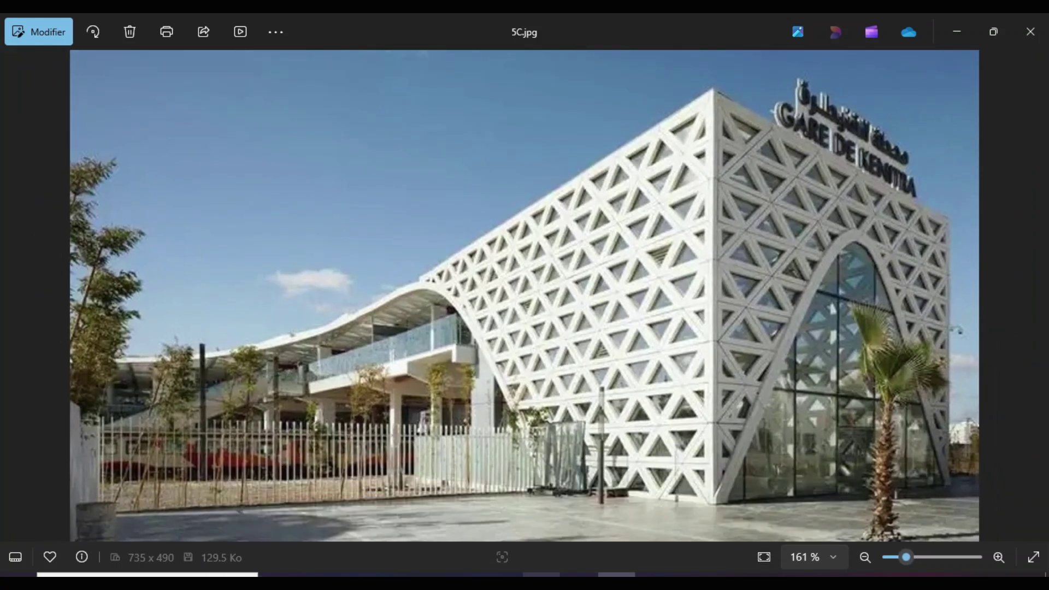
Step: Return to the MOTIF EN TRIANGLE project in Revit and compare the panelled facade with the reference pattern from several angles
{"action": "mouse_move", "coordinate": [547, 574]}
{"action": "left_click", "coordinate": [559, 529]}
{"action": "middle_click_drag", "start_coordinate": [850, 495], "coordinate": [955, 486], "text": "shift"}
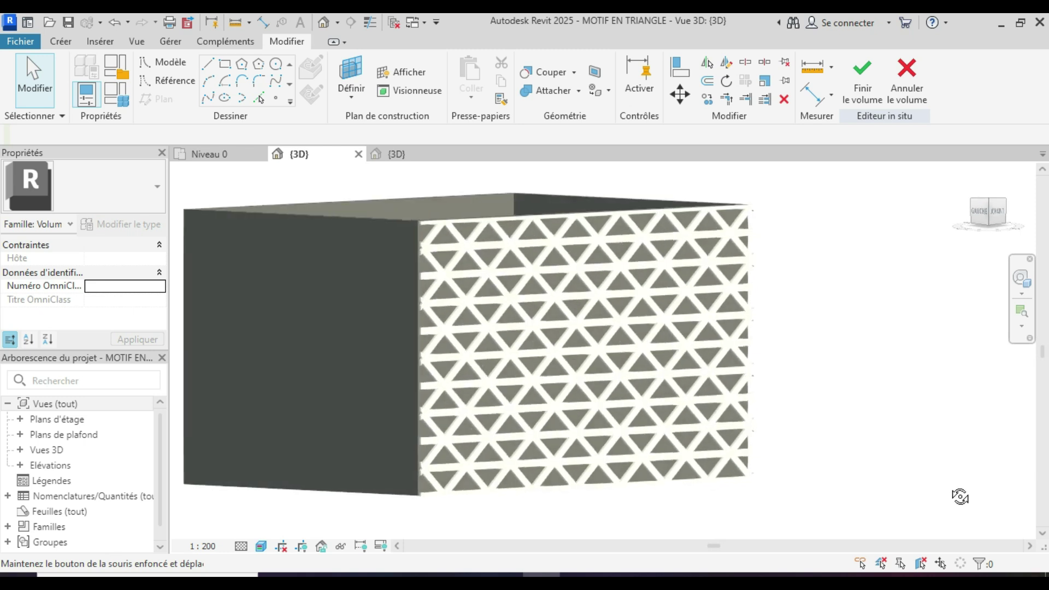
{"action": "middle_click_drag", "start_coordinate": [968, 490], "coordinate": [953, 503], "text": "shift"}
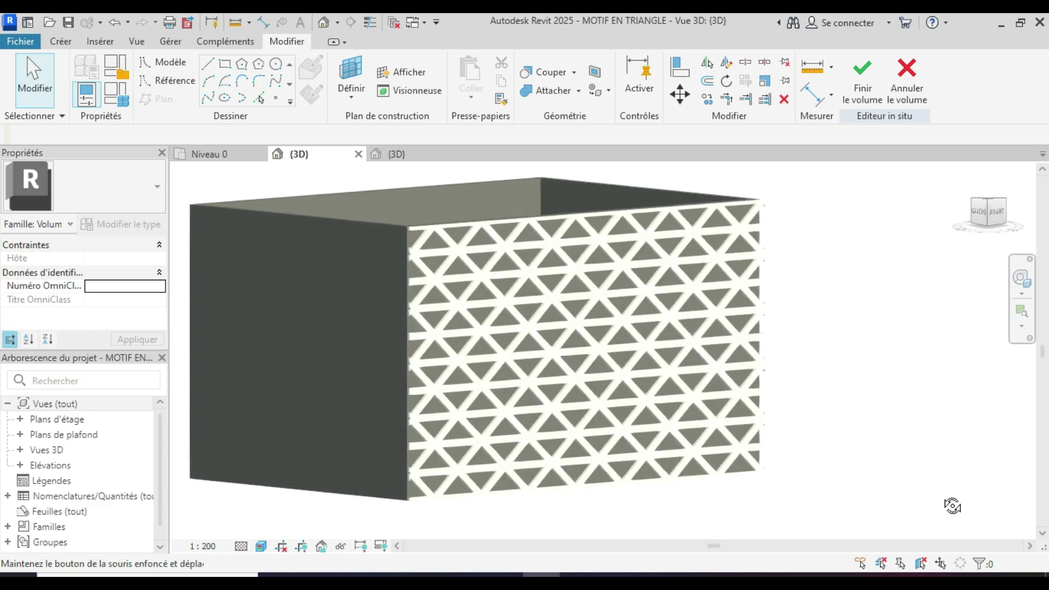